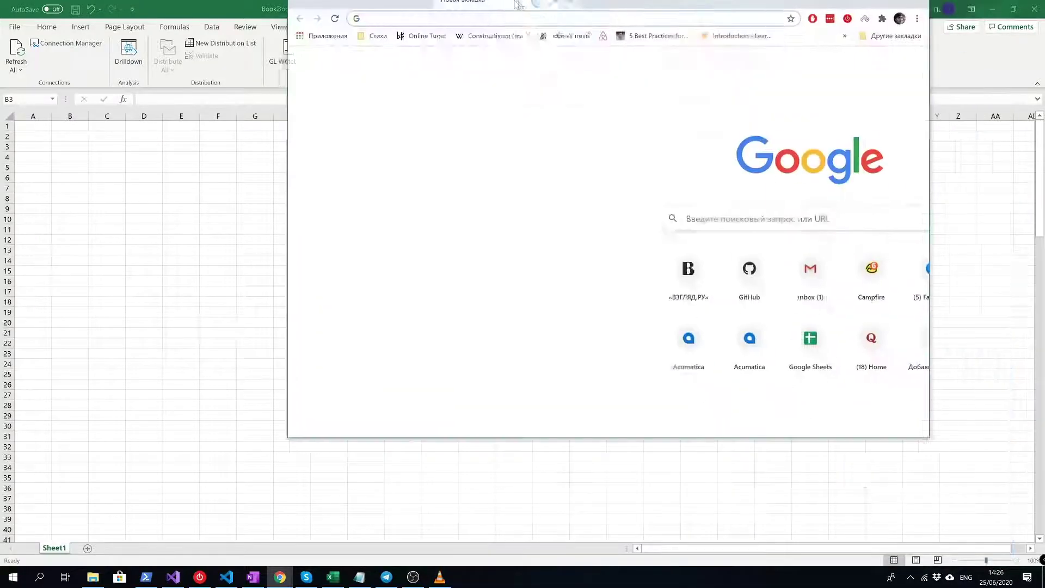
# - Sign in to Acumatica at localhost/salesdemosql with the demo credentials and decline saving the password
pyautogui.doubleClick(502, 4)
pyautogui.hotkey('ctrl', 'l')
pyautogui.write('localhost/salesdemosql')
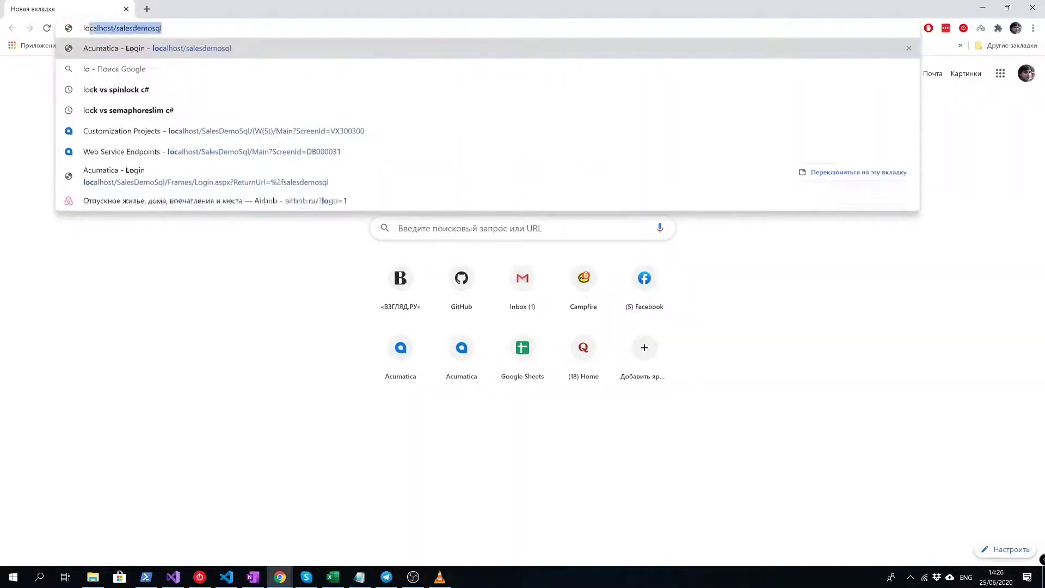
pyautogui.press('Return')
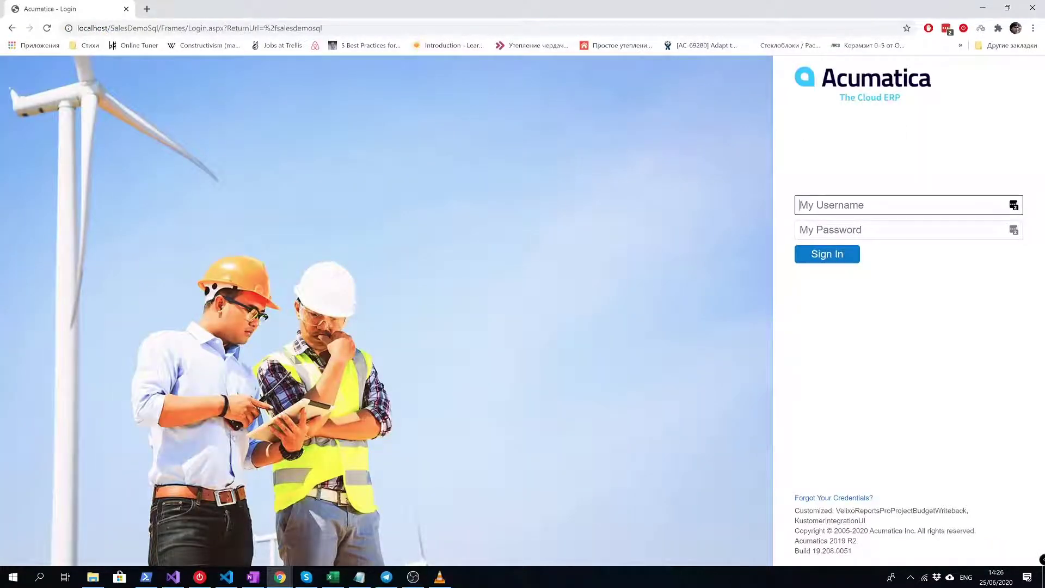
pyautogui.write('admin')
pyautogui.press('Tab')
pyautogui.write('123')
pyautogui.press('Return')
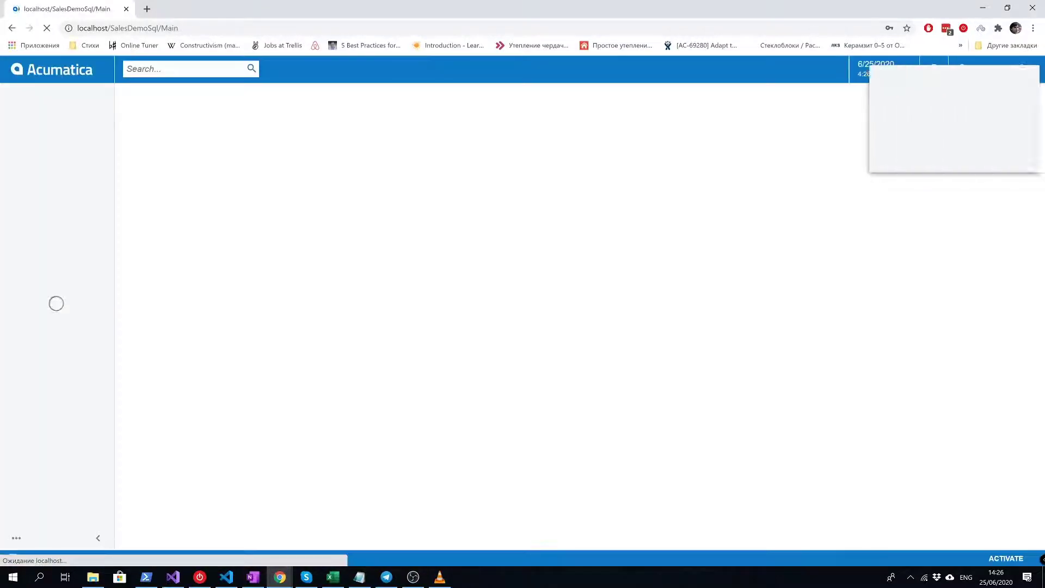
pyautogui.click(940, 159)
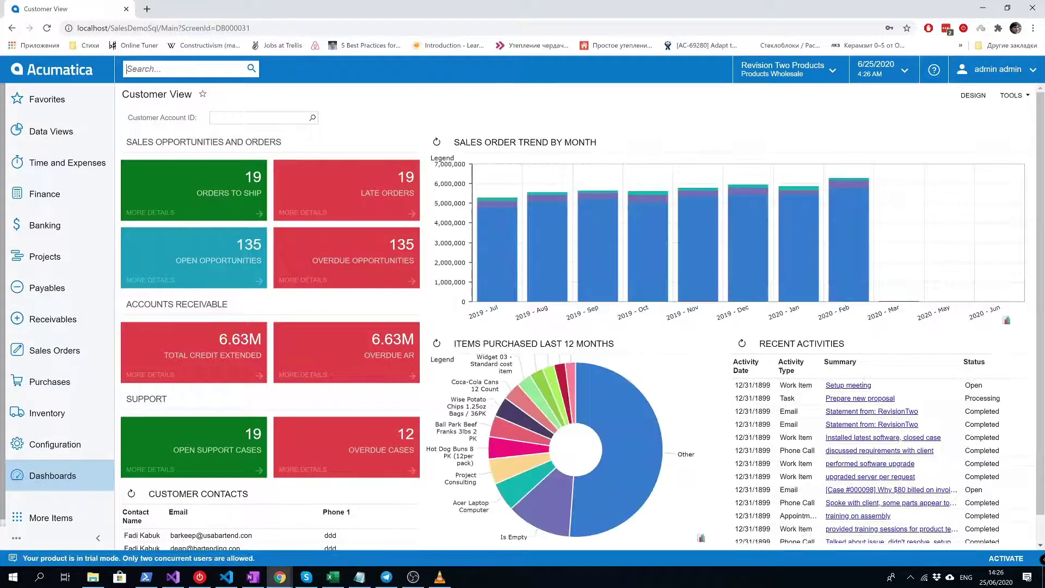
# - On the Generic Inquiry screen, choose GL Detail.xml for Import from XML
pyautogui.write('generic inquiry')
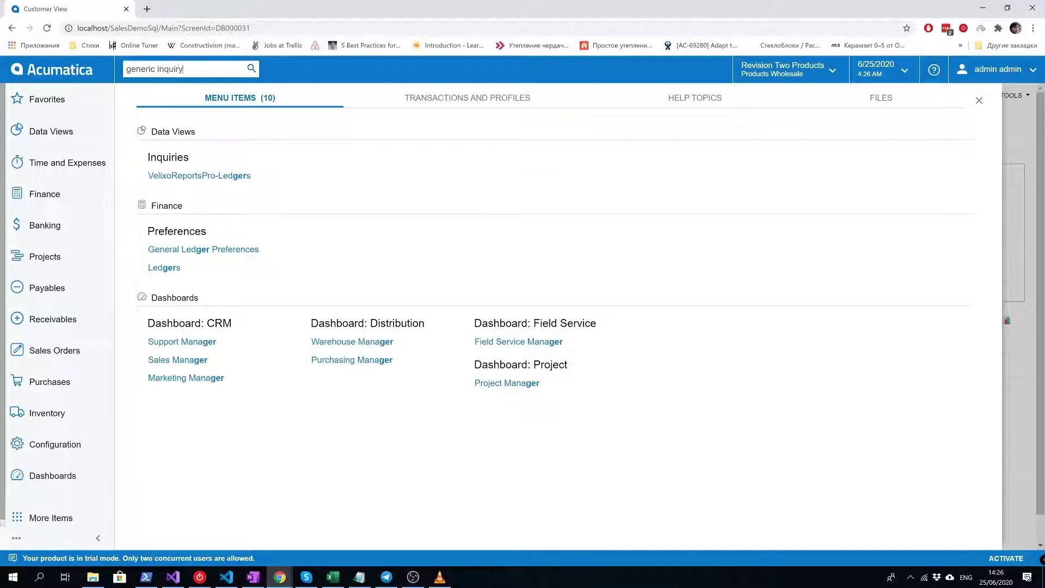
pyautogui.click(196, 175)
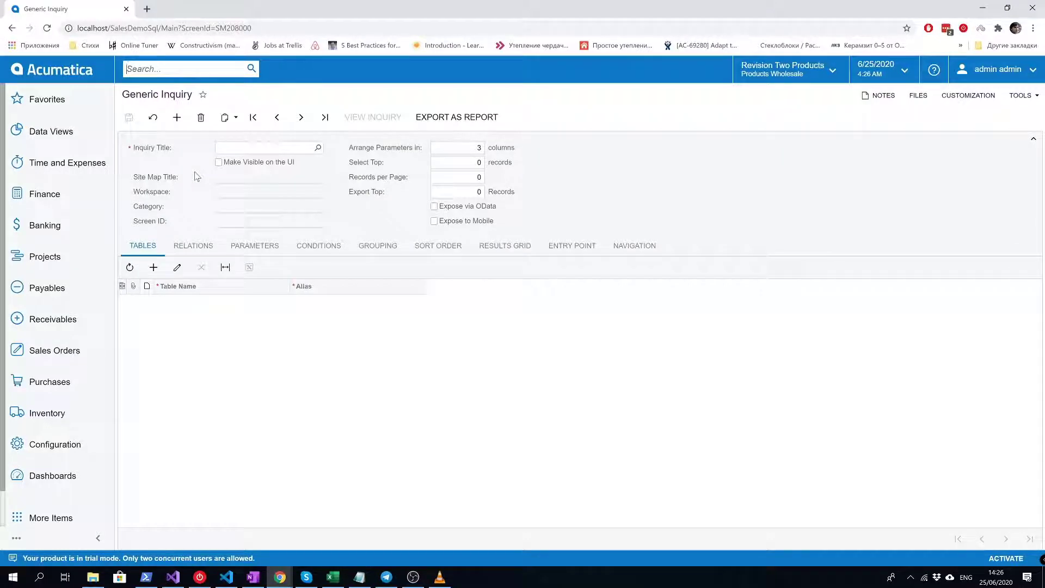
pyautogui.click(229, 121)
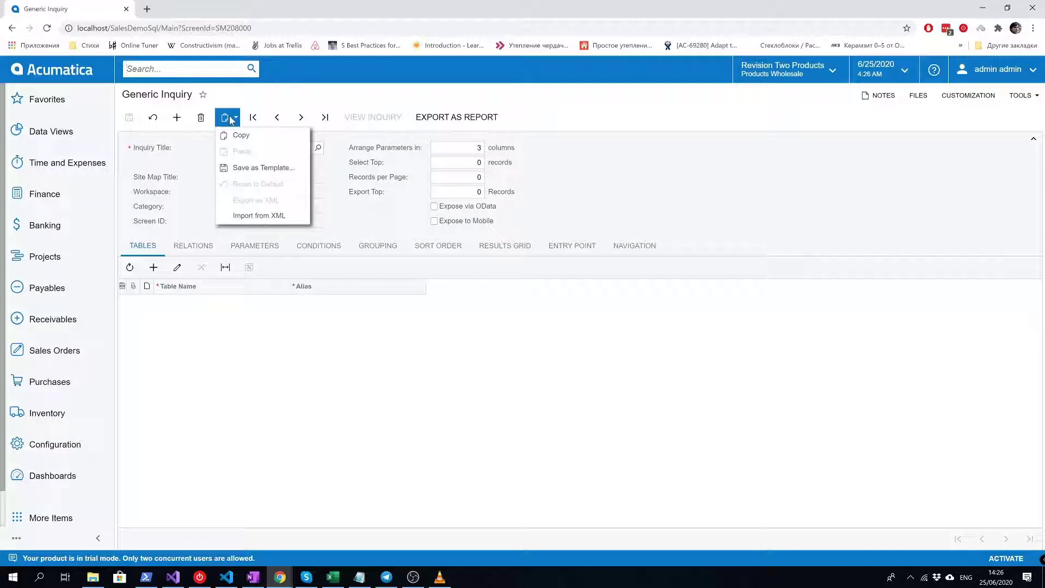
pyautogui.click(243, 216)
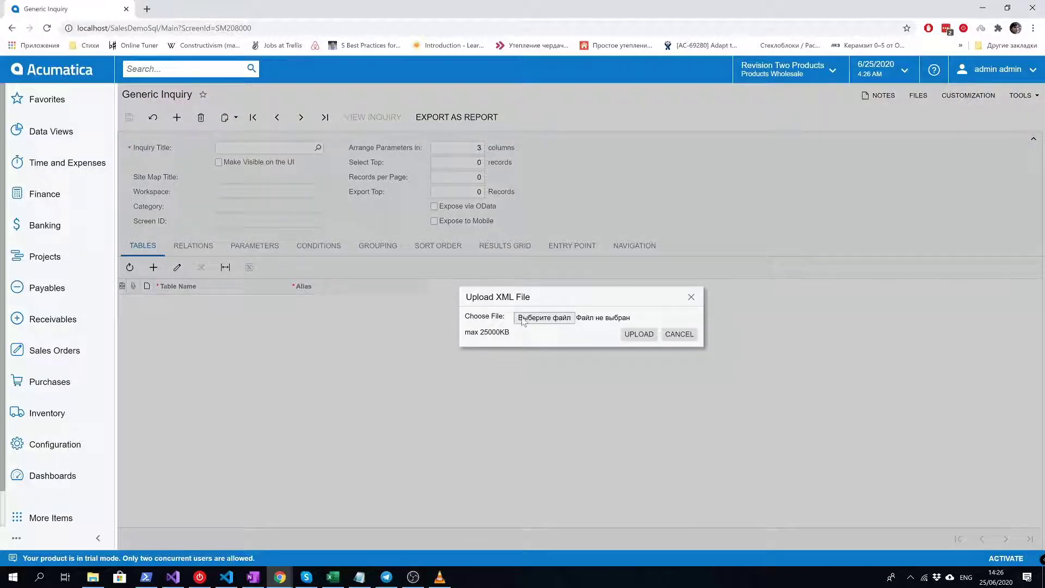
pyautogui.click(523, 322)
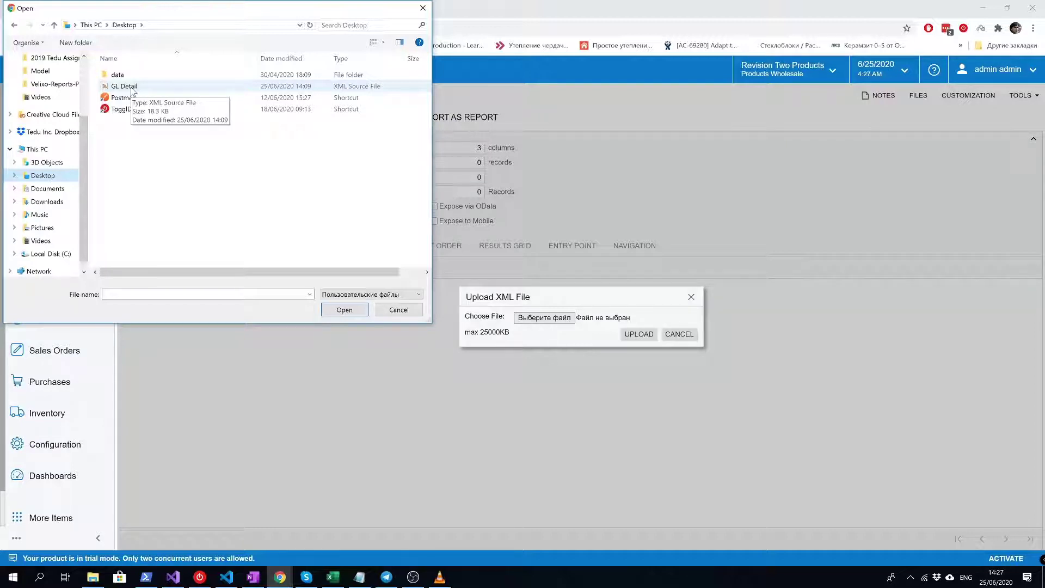
pyautogui.doubleClick(131, 90)
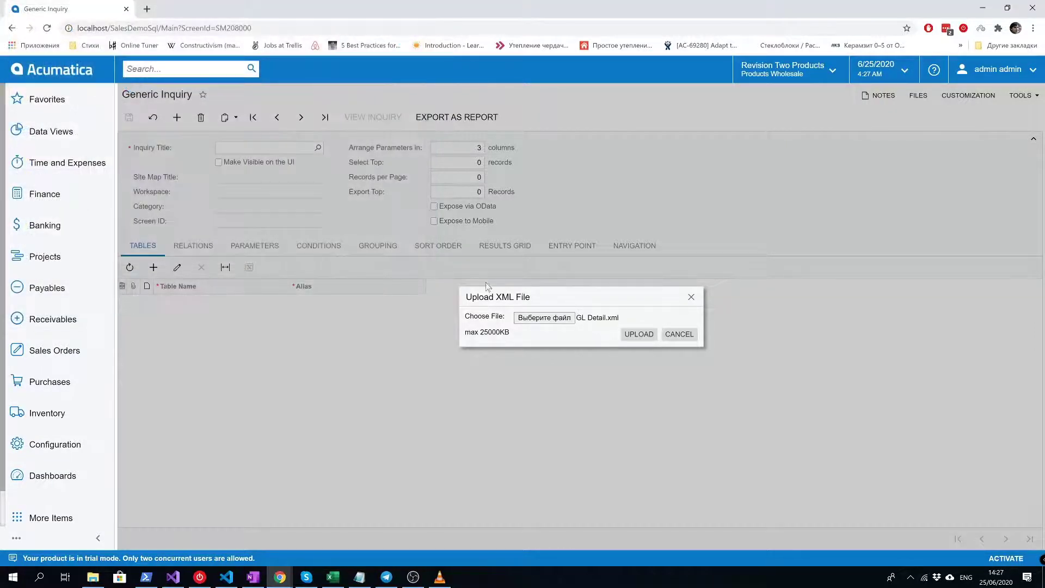
# - Upload GL Detail.xml and review the Batch and GLTran fields on the Results Grid
pyautogui.click(633, 340)
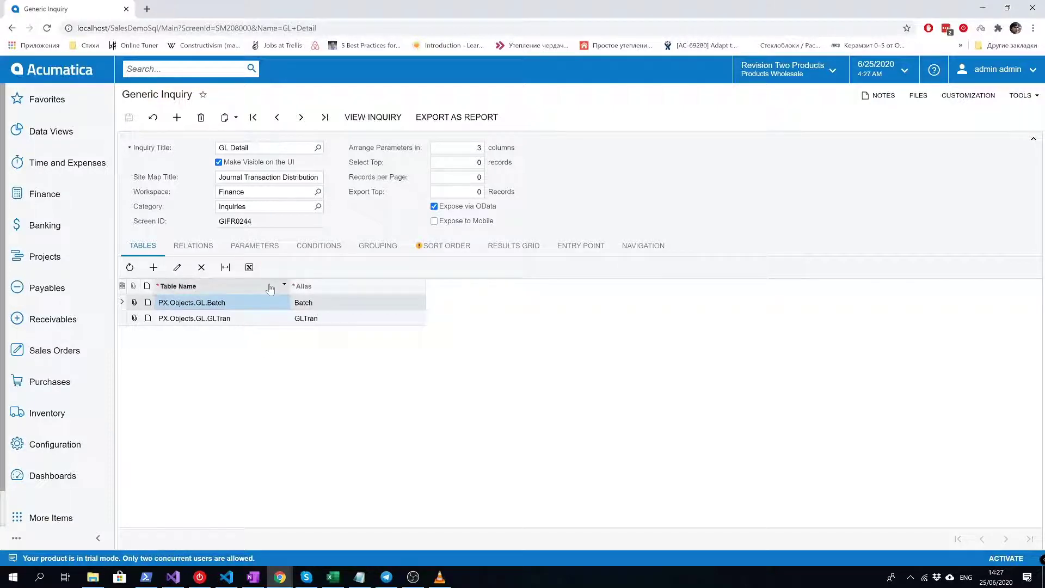
pyautogui.click(505, 249)
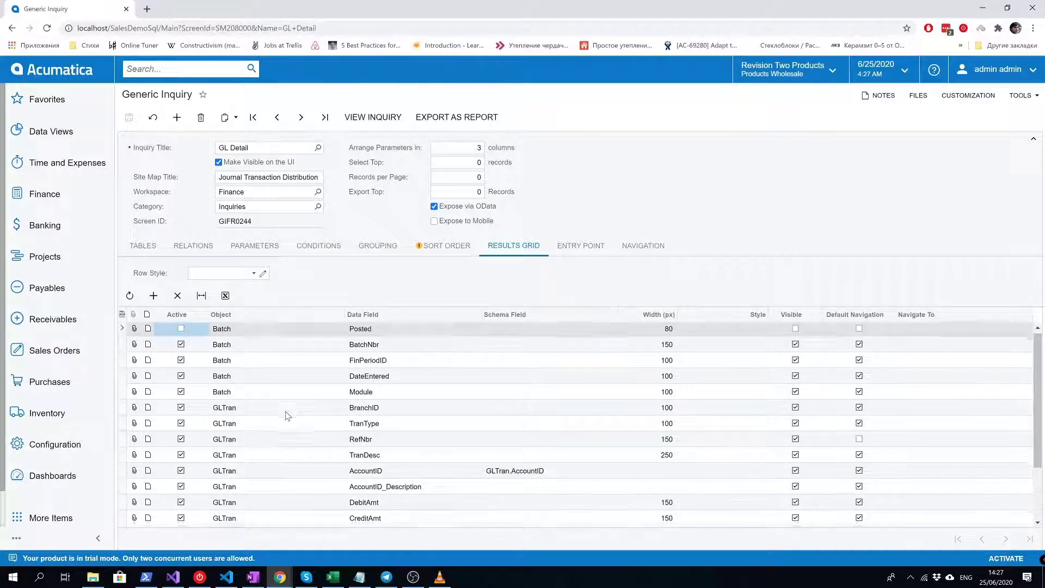
pyautogui.scroll(-3, 288, 416)
pyautogui.scroll(3, 287, 416)
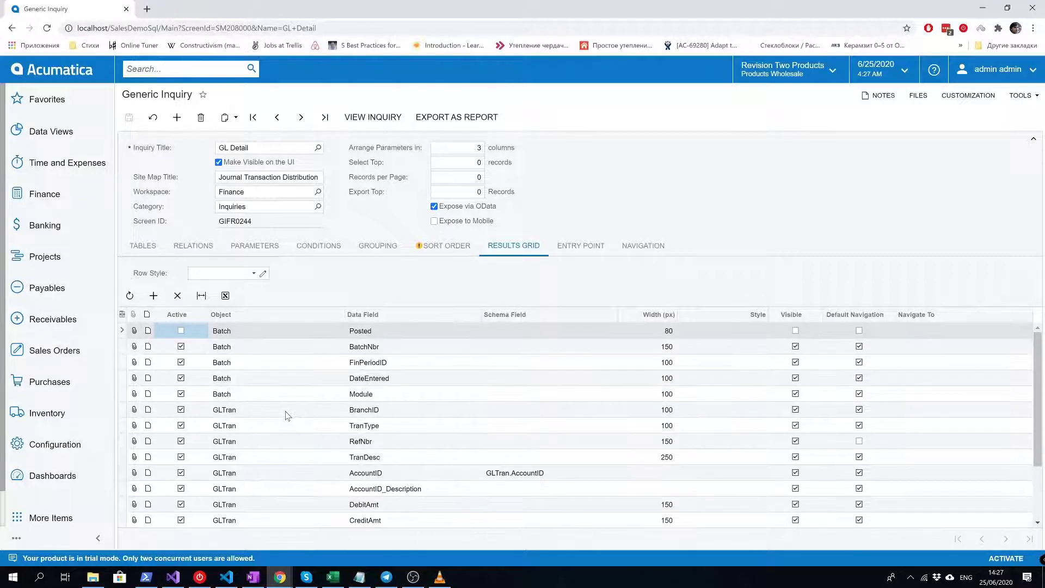
pyautogui.scroll(-3, 287, 416)
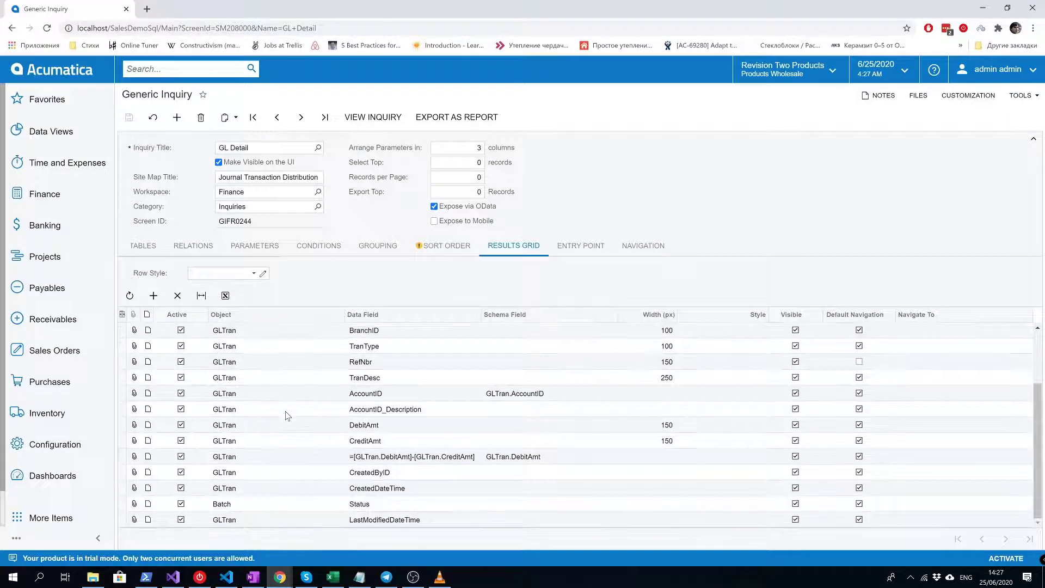
pyautogui.scroll(3, 288, 415)
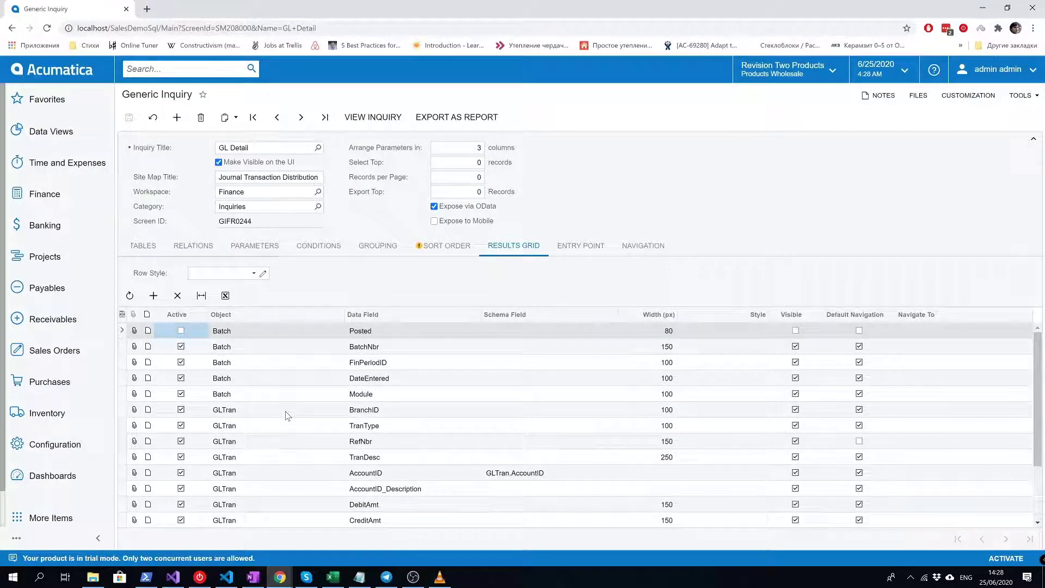
# - Preview the Journal Transaction Distribution results, then return to the inquiry definition
pyautogui.click(377, 117)
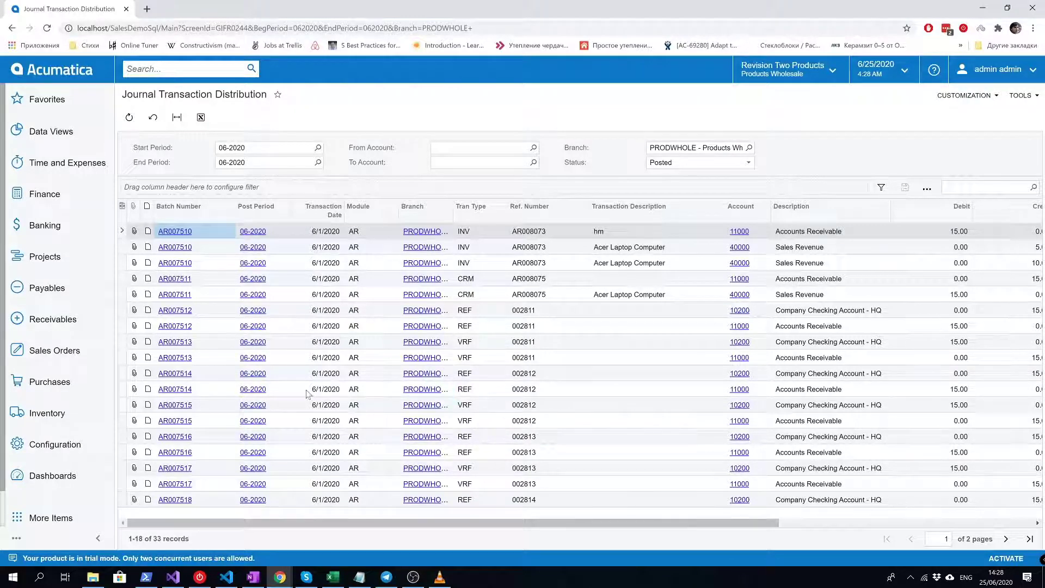
pyautogui.click(10, 33)
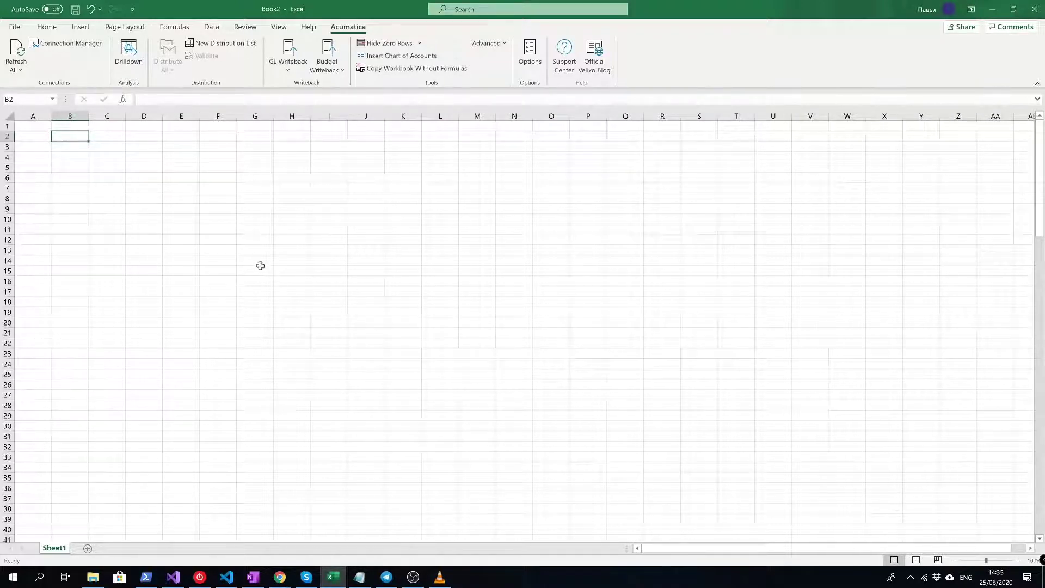
pyautogui.click(71, 43)
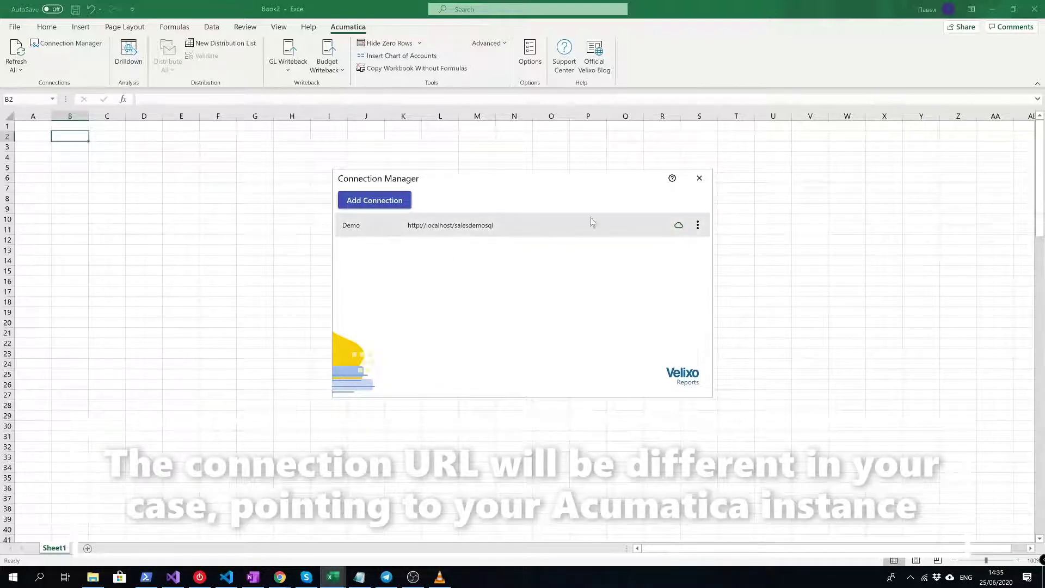
pyautogui.click(699, 179)
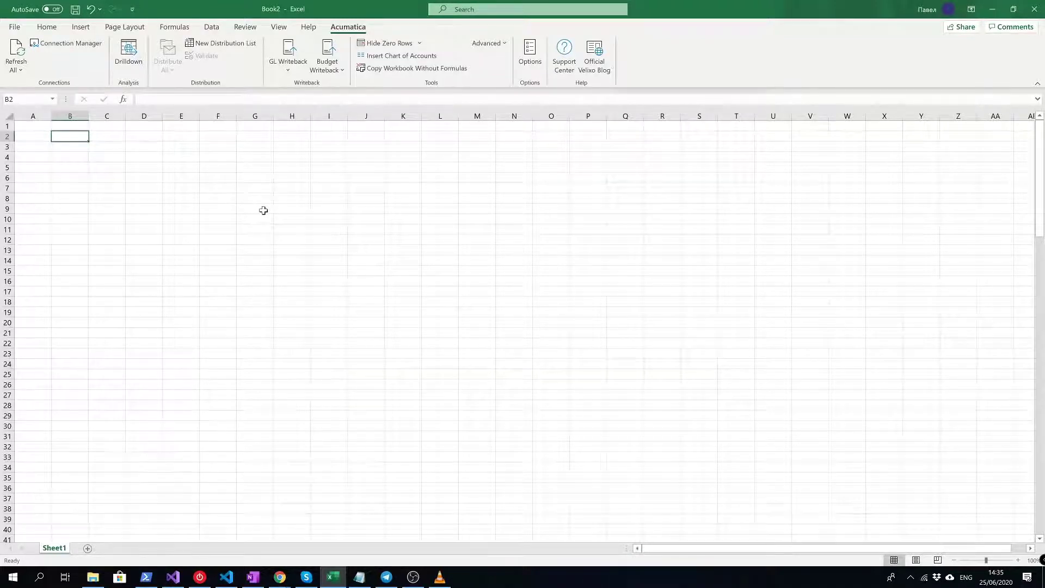
pyautogui.click(83, 148)
pyautogui.moveTo(83, 148); pyautogui.dragTo(103, 158)
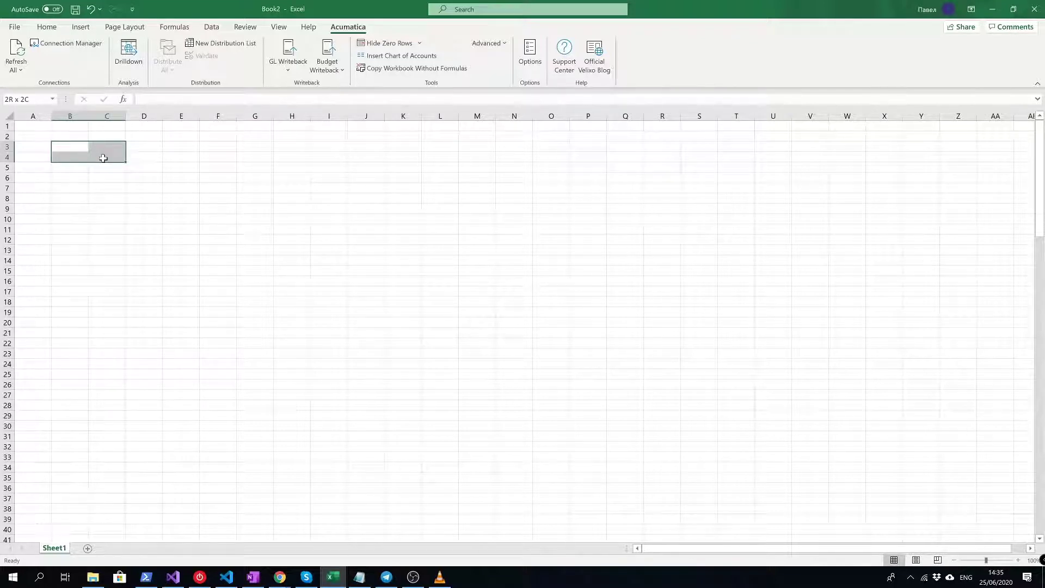
pyautogui.moveTo(103, 158); pyautogui.dragTo(103, 158)
# - Enter the labels Period in A3 and Account in A4
pyautogui.click(38, 148)
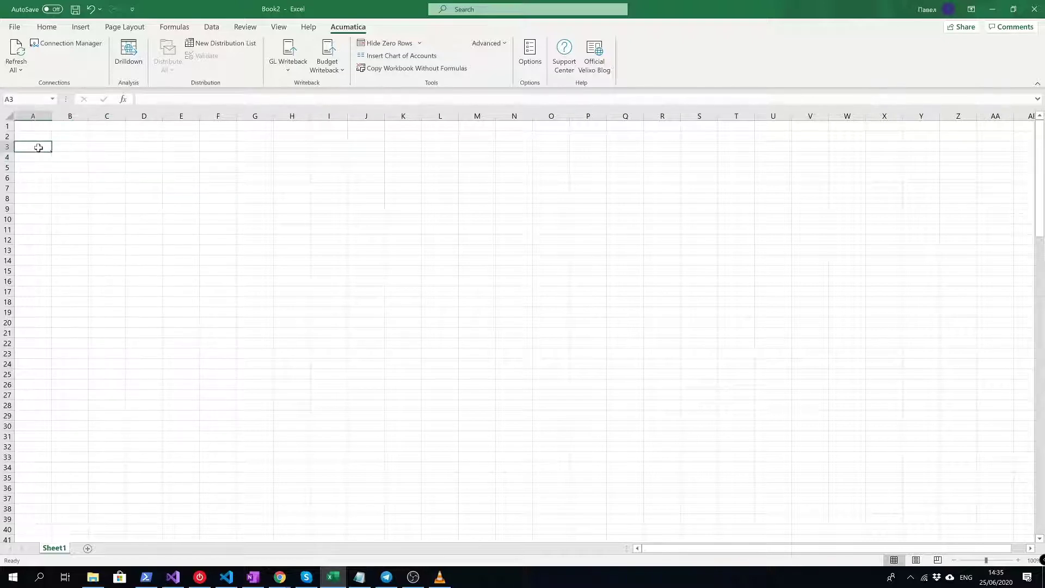
pyautogui.write('Period')
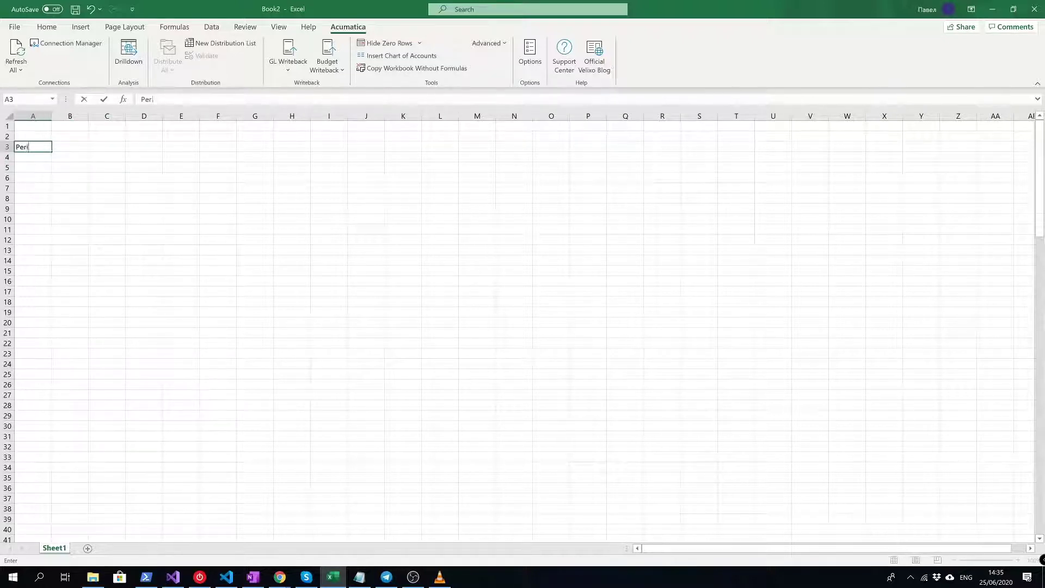
pyautogui.press('Return')
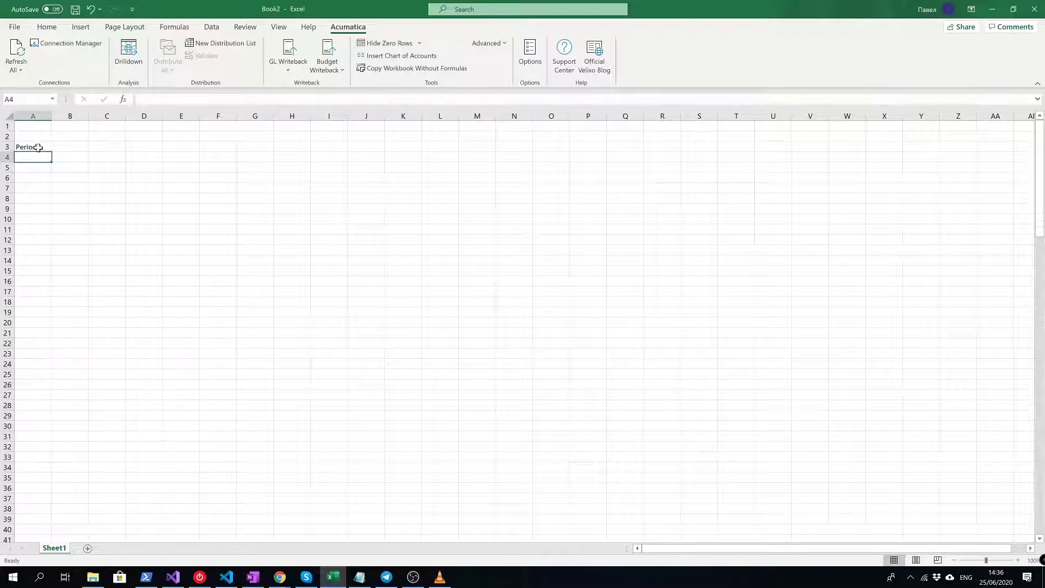
pyautogui.write('Account')
pyautogui.press('Return')
# - Add the column headers From in B2 and To in C2
pyautogui.press('Right')
pyautogui.press('Right')
pyautogui.press('Up')
pyautogui.press('Up')
pyautogui.press('Up')
pyautogui.press('Left')
pyautogui.write('From')
pyautogui.press('Return')
pyautogui.press('Up')
pyautogui.press('Right')
pyautogui.write('To')
pyautogui.press('Return')
# - Add a bold Parameters title in A1
pyautogui.press('Up')
# - Make the From/To headers and Period/Account labels bold
pyautogui.press('Left')
pyautogui.hotkey('ctrl', 'b')
pyautogui.click(38, 148)
pyautogui.hotkey('shift', 'Down')
pyautogui.hotkey('ctrl', 'b')
pyautogui.press('Up')
pyautogui.press('Up')
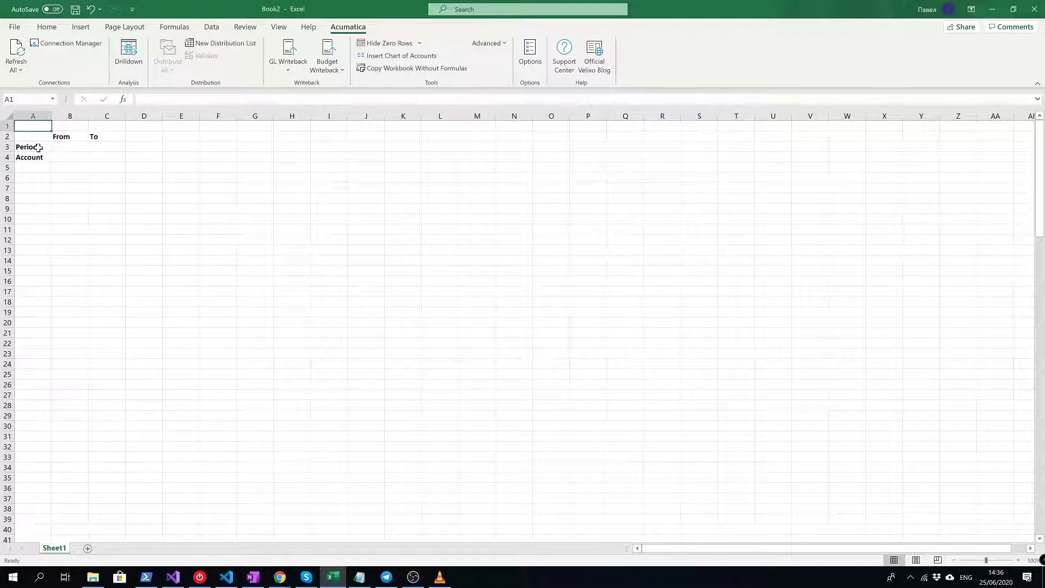
pyautogui.write('Parame')
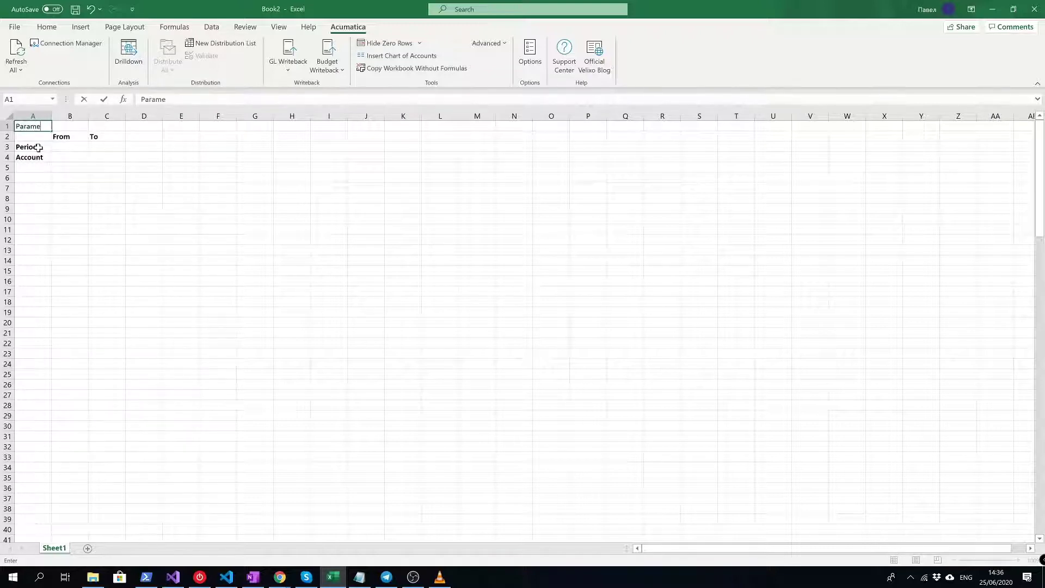
pyautogui.write('ters')
pyautogui.press('Return')
pyautogui.press('Up')
pyautogui.hotkey('ctrl', 'b')
pyautogui.click(38, 148)
pyautogui.press('Right')
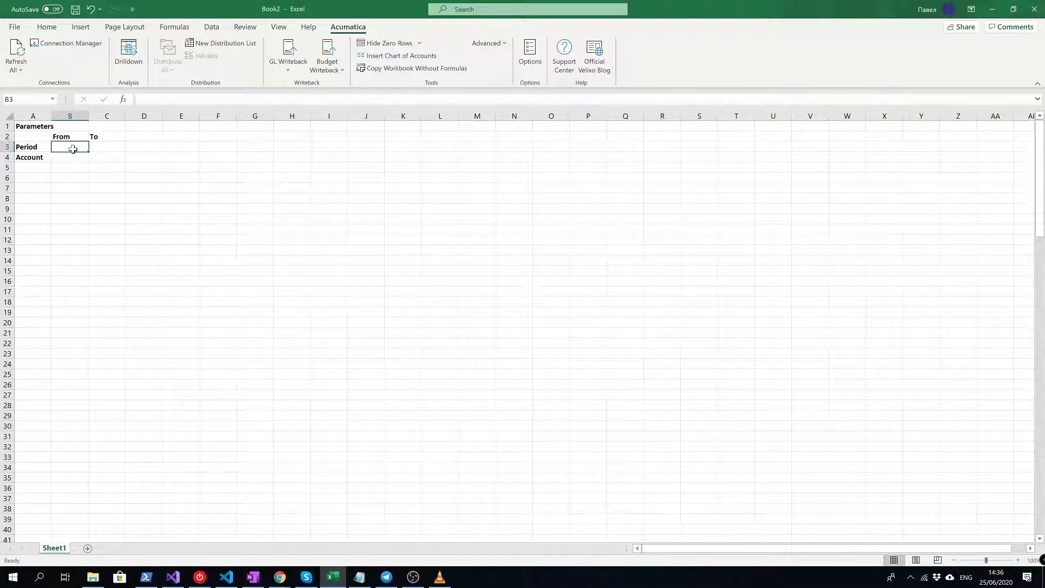
# - Enter the period range 12-2019 in B3 and 05-2020 in C3
pyautogui.write("'")
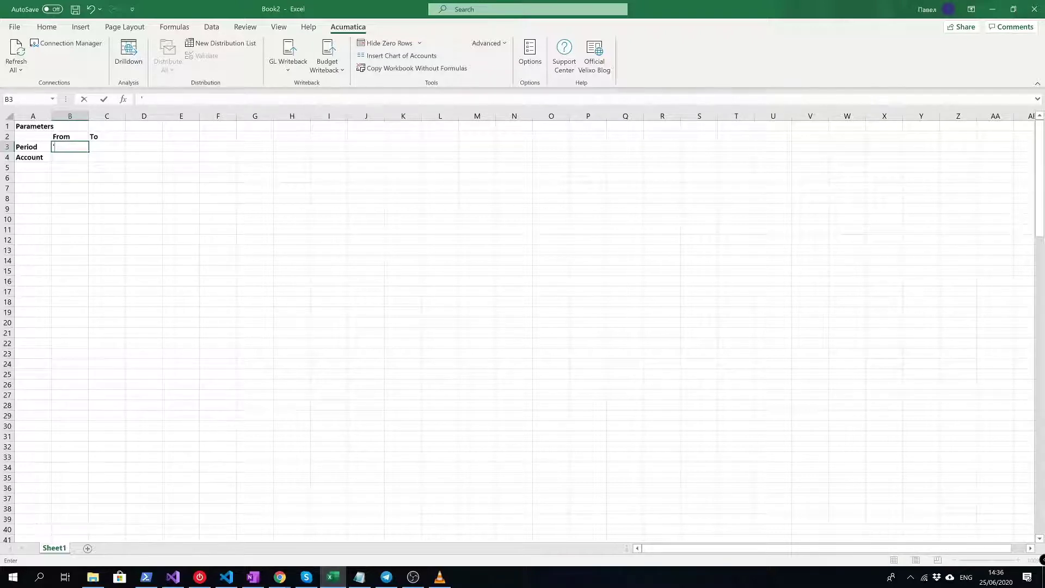
pyautogui.write('12-2019')
pyautogui.click(96, 146)
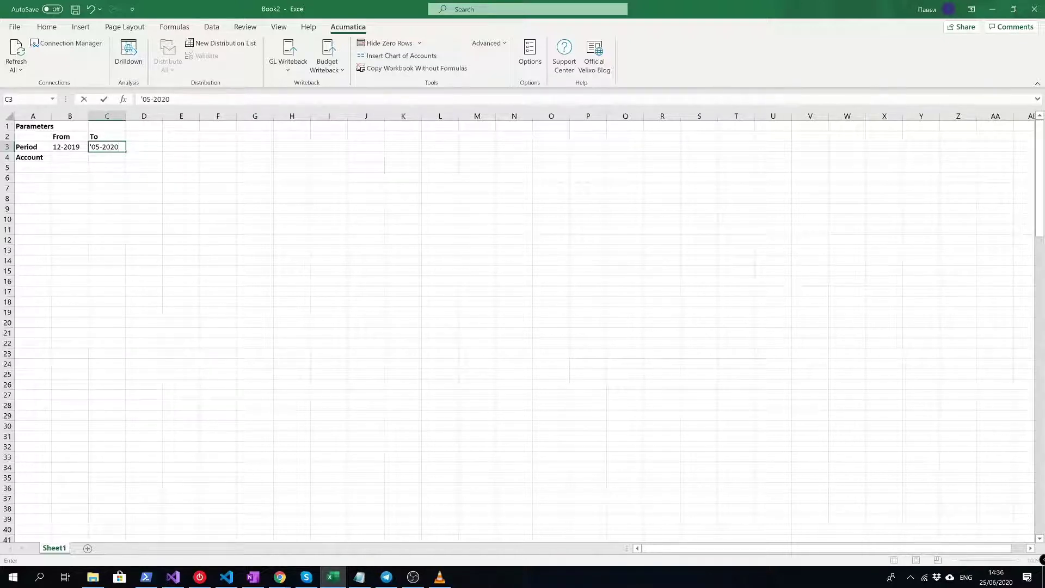
pyautogui.press('Return')
pyautogui.press('Down')
pyautogui.press('Left')
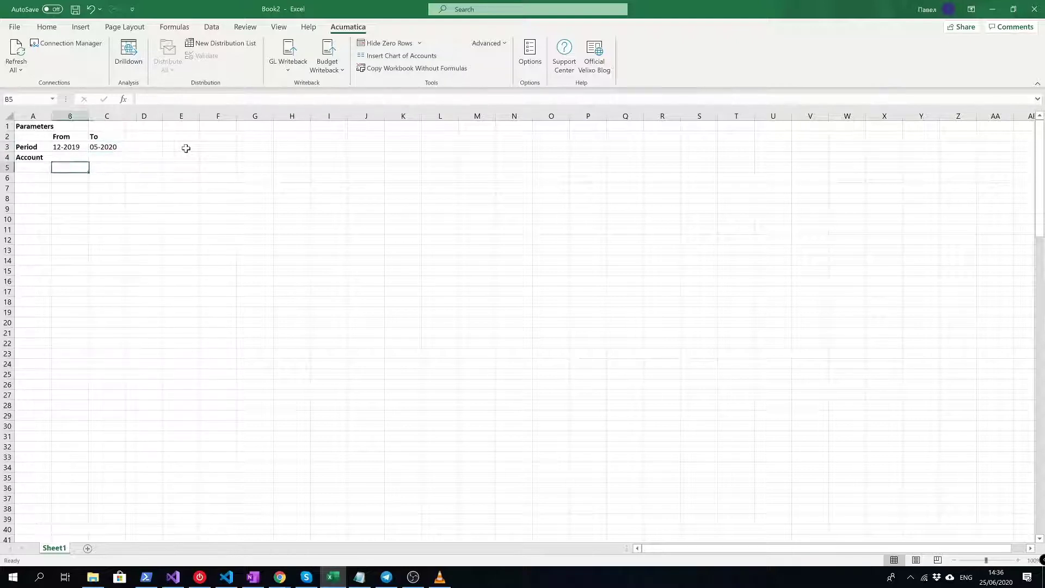
pyautogui.press('Up')
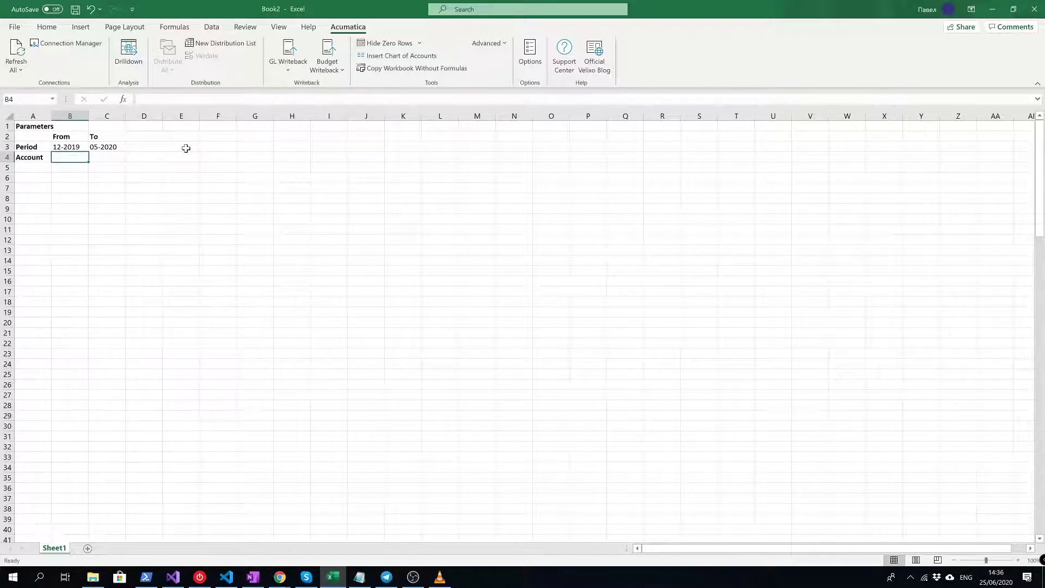
# - Enter the account range 10100 in B4 and 10300 in C4
pyautogui.write('10100')
pyautogui.press('Return')
pyautogui.press('Up')
pyautogui.press('Right')
pyautogui.write('10300')
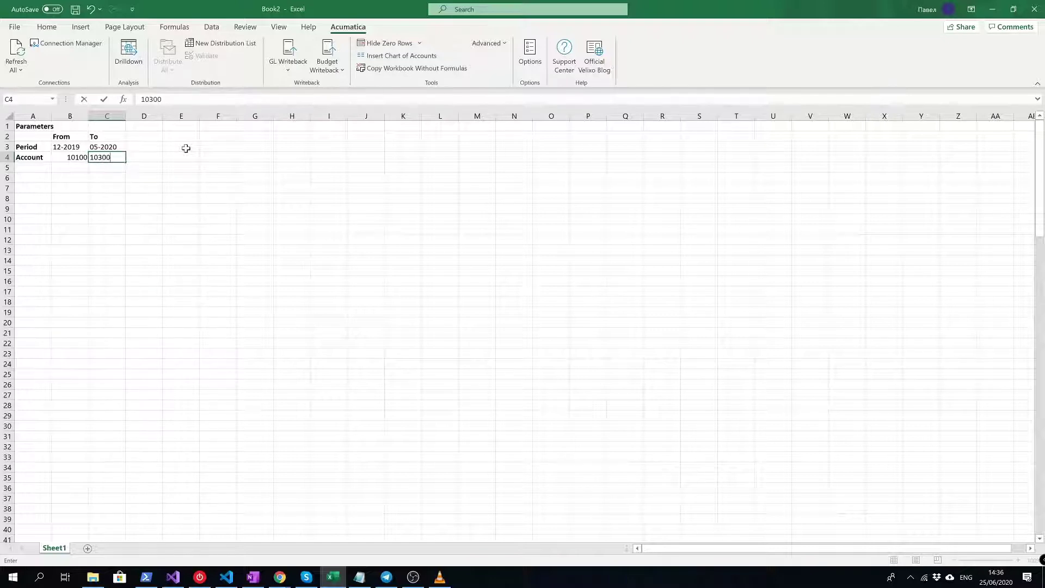
pyautogui.press('Return')
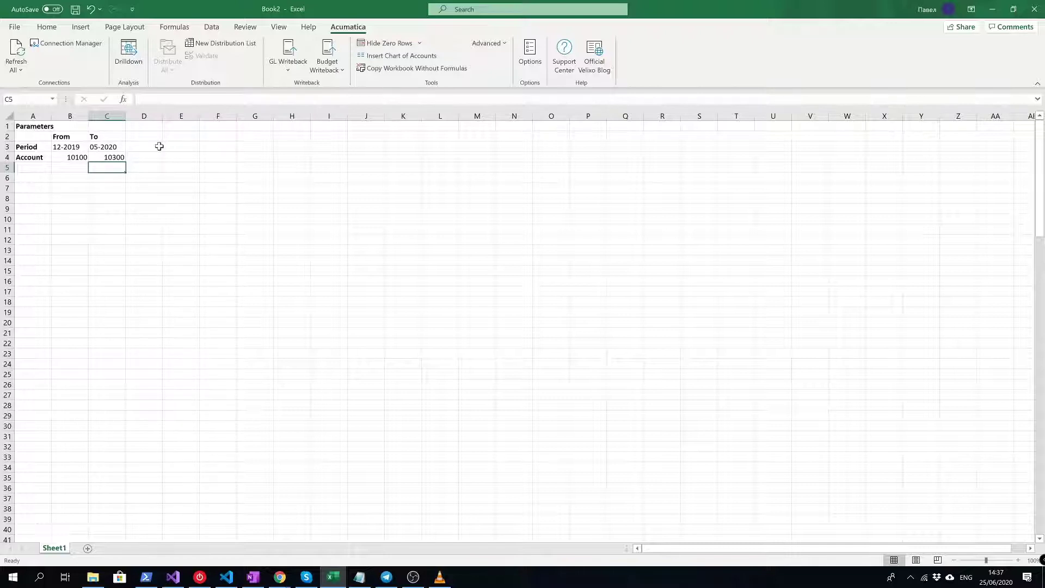
# - Try a 201912 value in E3, then clear it and return to E3
pyautogui.click(195, 146)
pyautogui.write('201912')
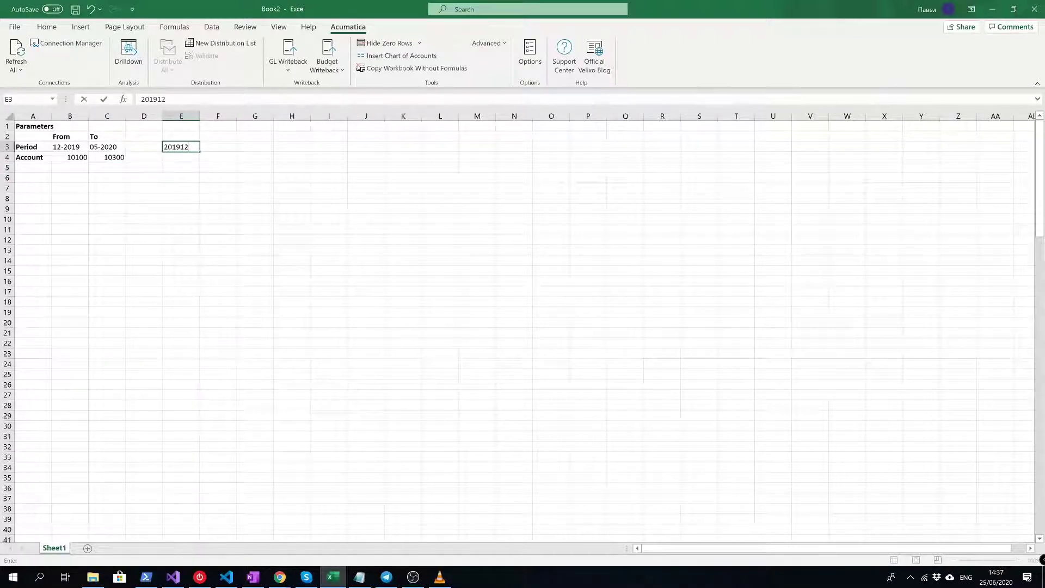
pyautogui.press('BackSpace')
pyautogui.press('BackSpace')
pyautogui.press('BackSpace')
pyautogui.press('BackSpace')
pyautogui.press('BackSpace')
pyautogui.press('BackSpace')
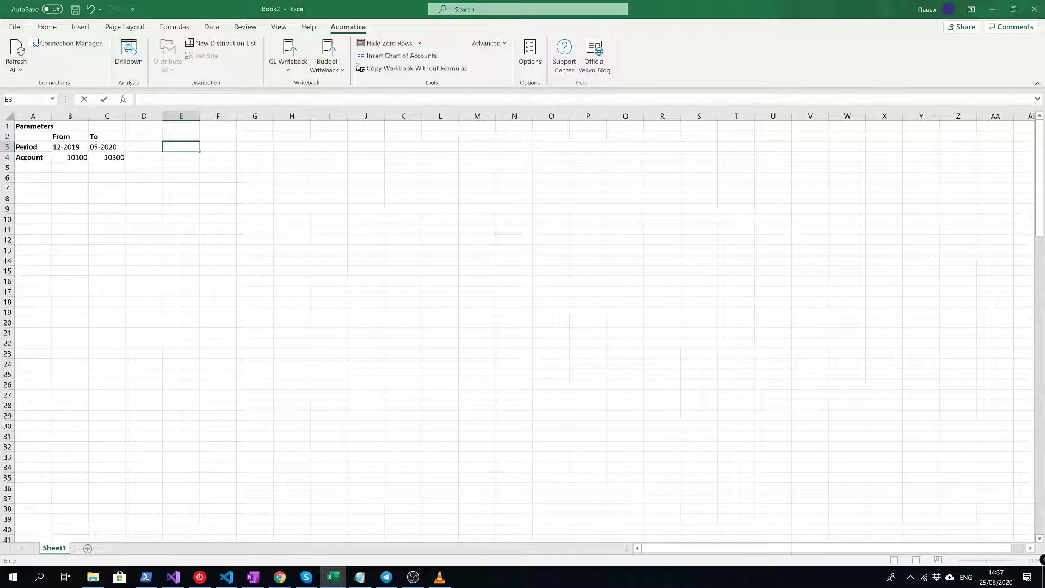
pyautogui.click(301, 147)
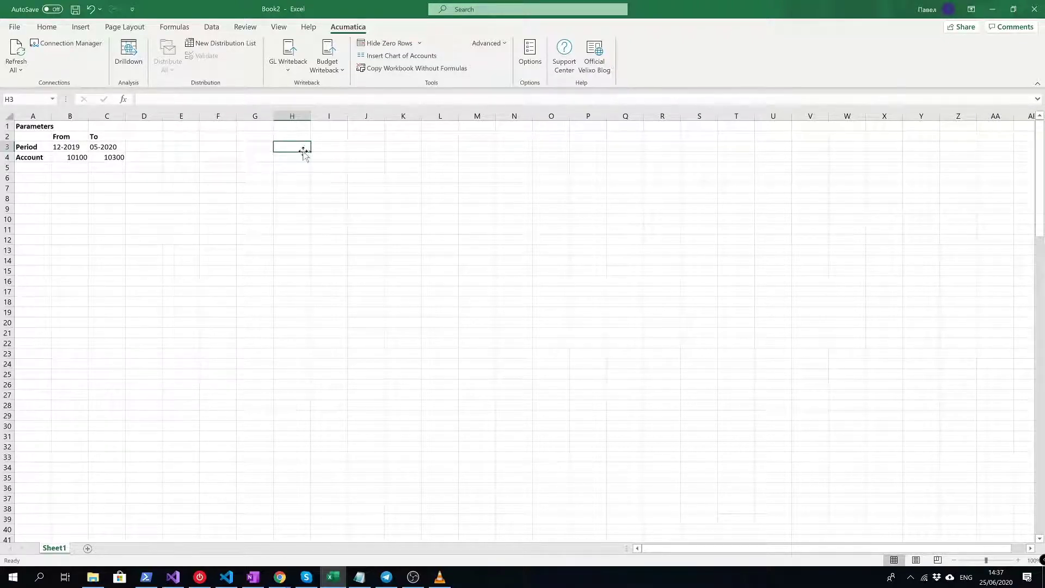
pyautogui.click(304, 155)
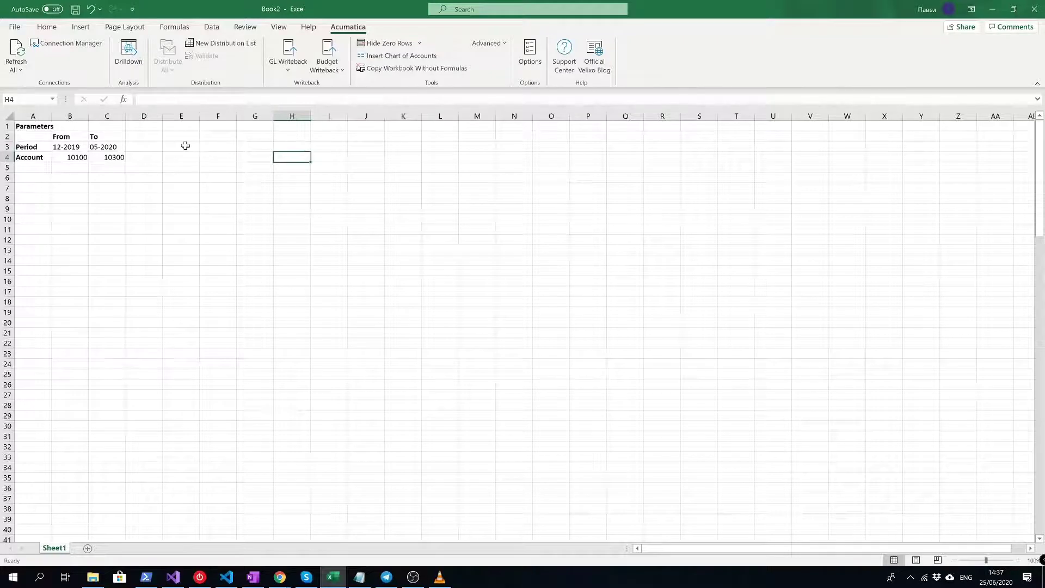
pyautogui.click(184, 146)
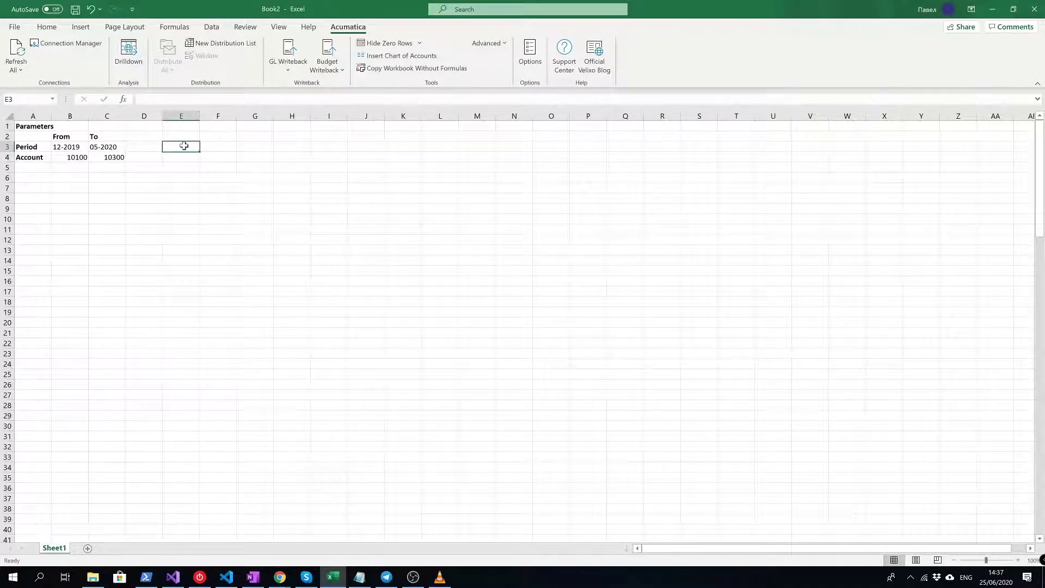
# - Label E3 'Formatted Starting Period' and E4 'Formatted Ending Period'
pyautogui.write('Formatted')
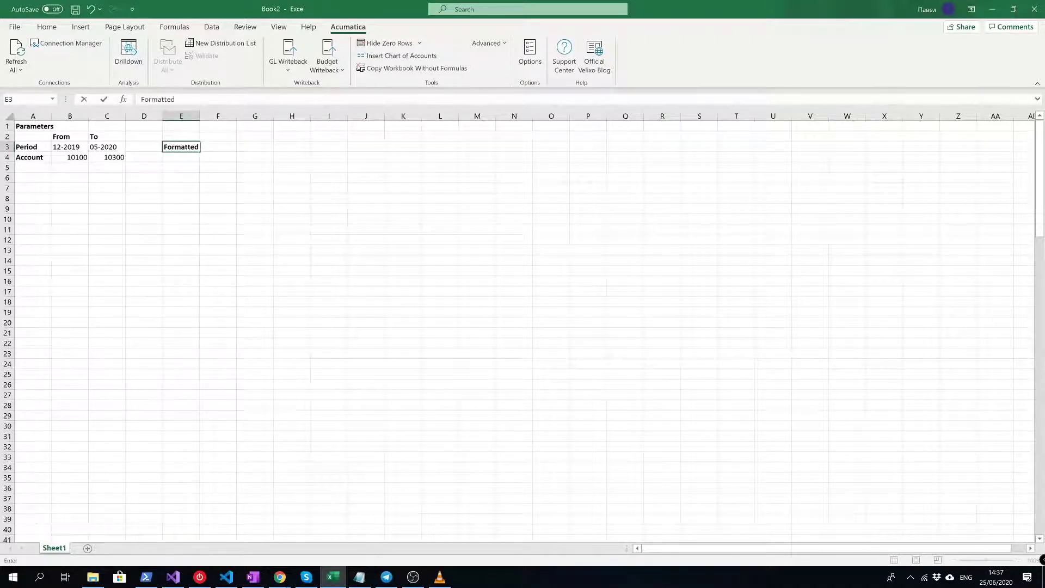
pyautogui.write(' Starting Period')
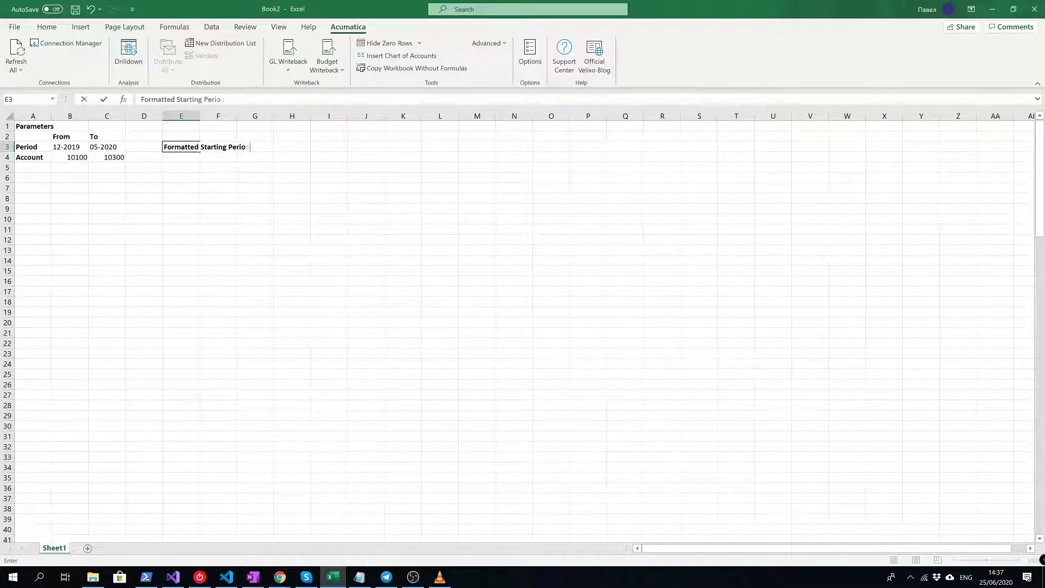
pyautogui.press('Return')
pyautogui.write('Fomr')
pyautogui.press('BackSpace')
pyautogui.press('BackSpace')
pyautogui.write('rmatted ')
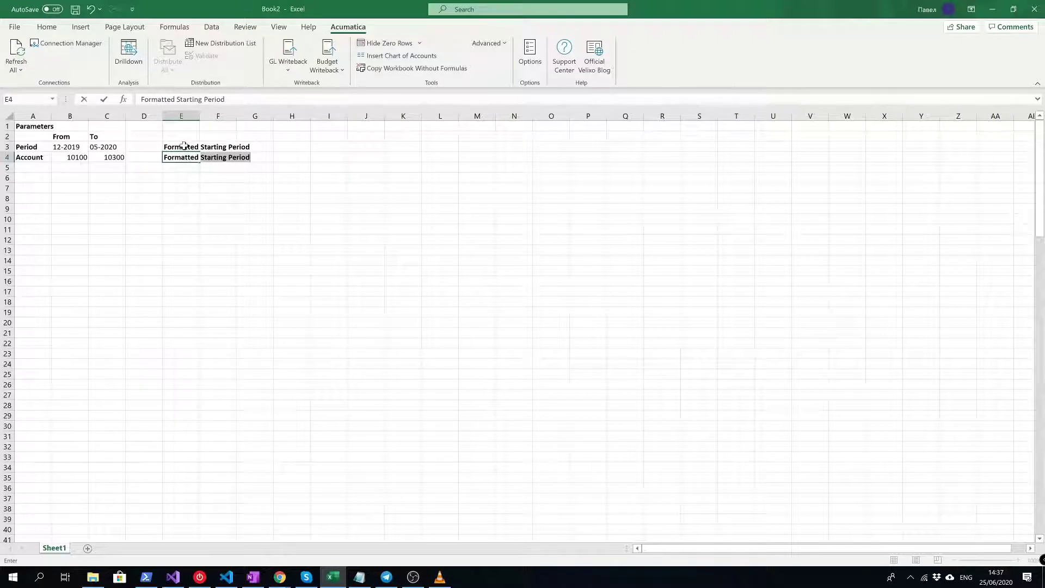
pyautogui.write('Ending Period')
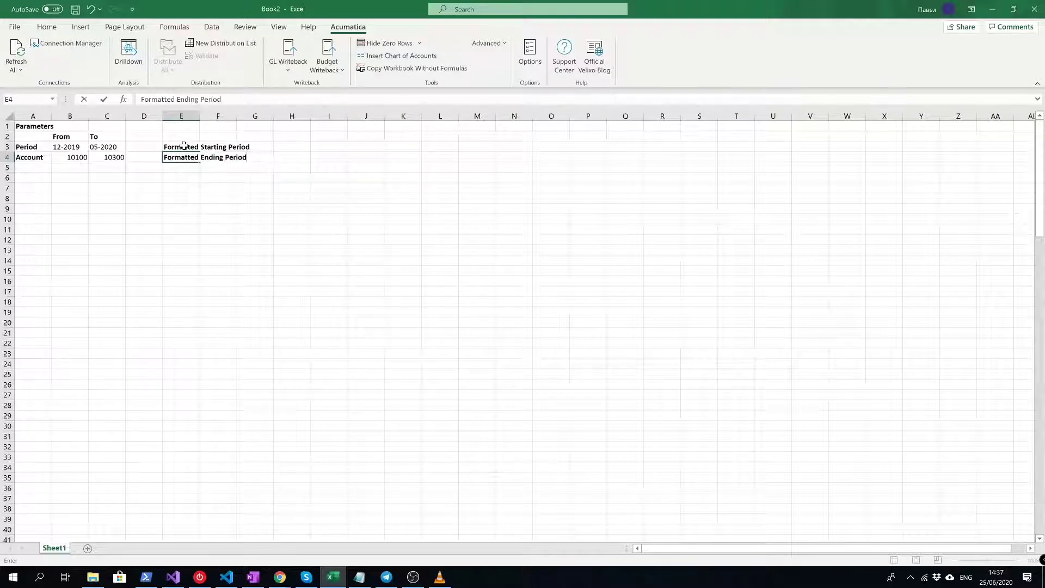
pyautogui.press('Tab')
pyautogui.press('Right')
pyautogui.press('Right')
pyautogui.press('Up')
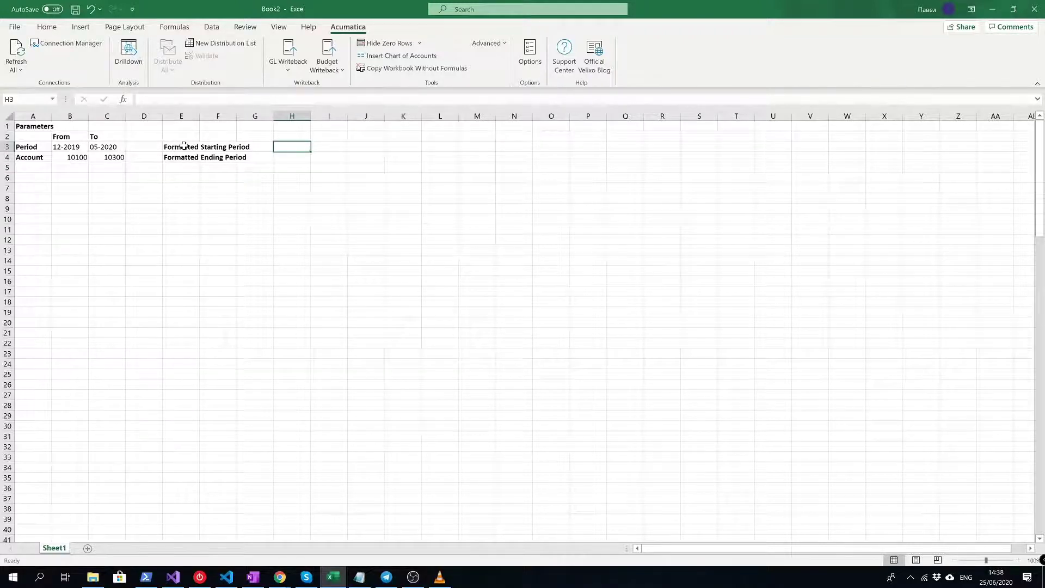
# - Enter =RIGHT($B$3, 4)&LEFT($B$3, 2) in H3 so it shows 201912
pyautogui.write('=')
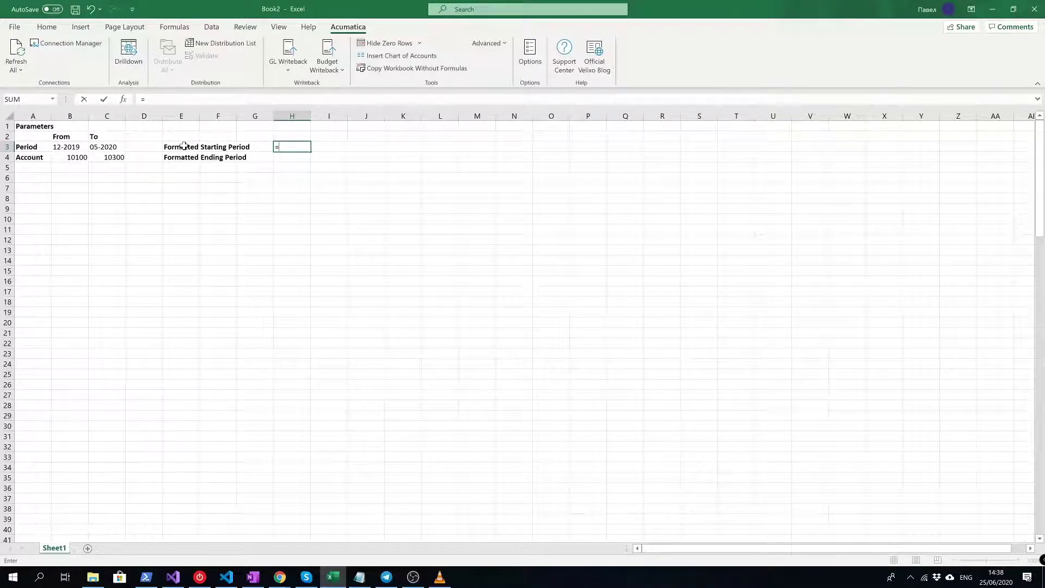
pyautogui.write('$B$3')
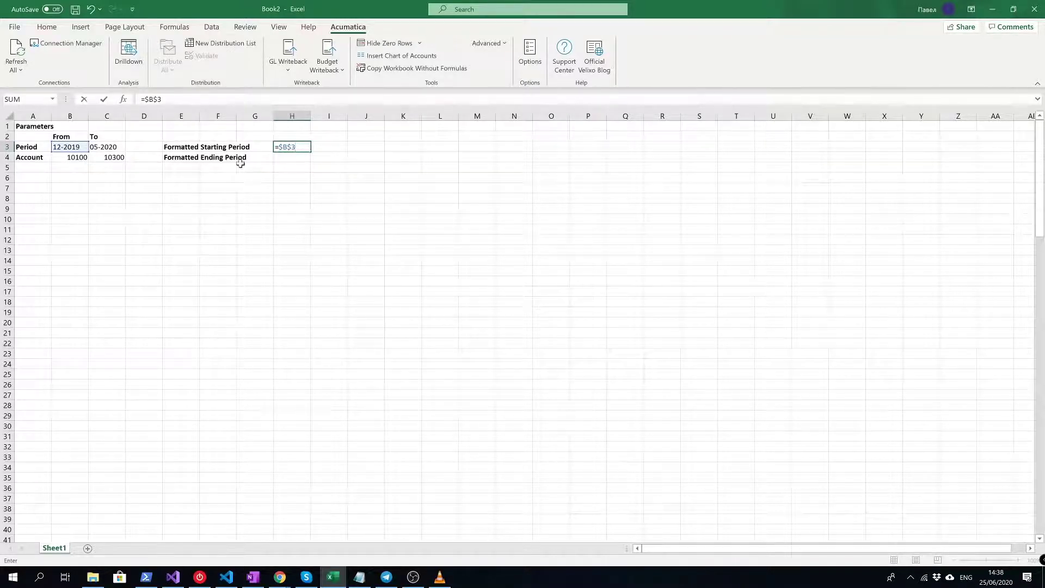
pyautogui.press('F2')
pyautogui.write('RIGHT($B$3')
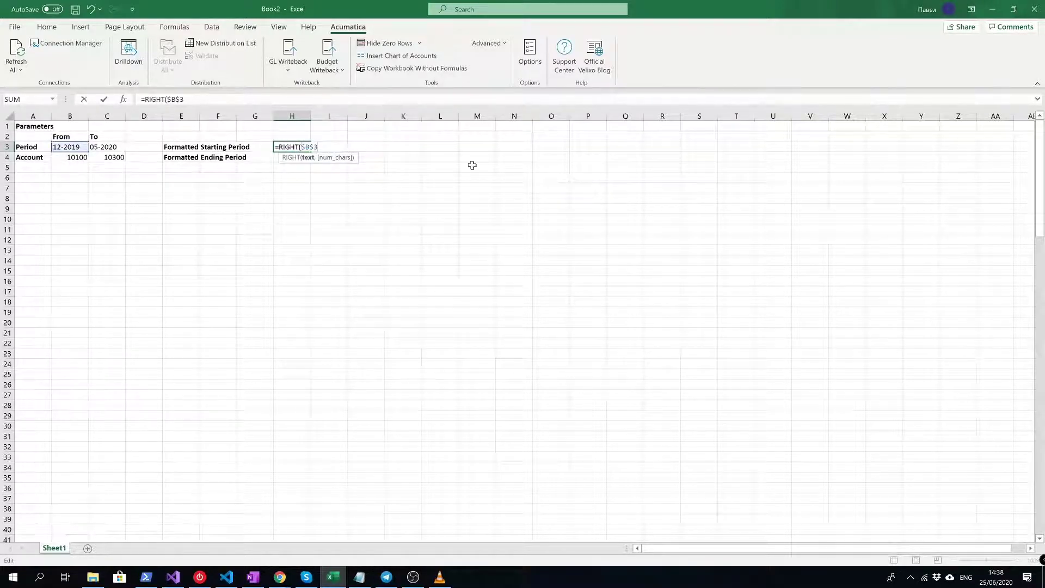
pyautogui.write(', 4)')
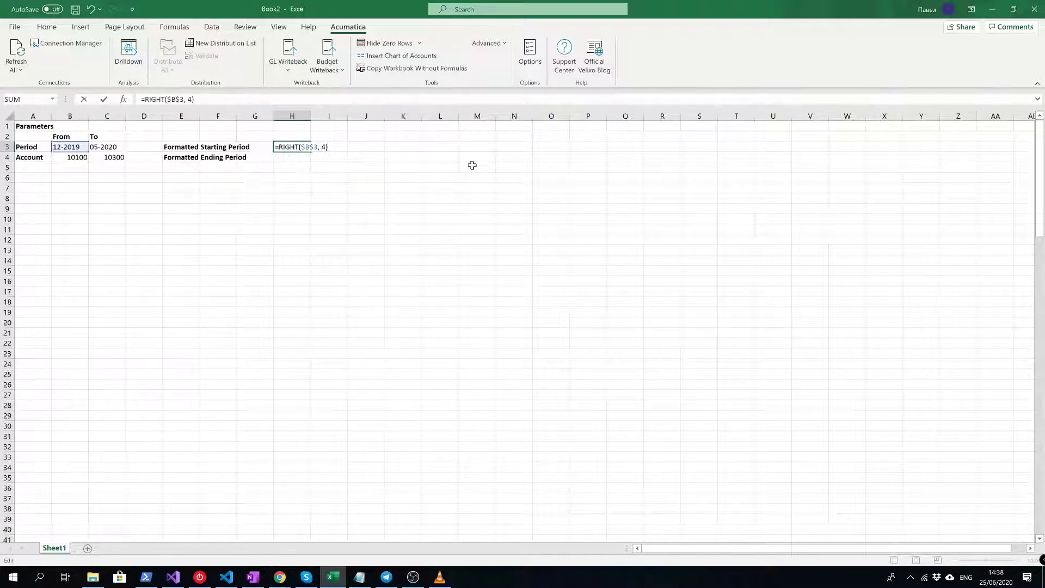
pyautogui.write('&LEFT(')
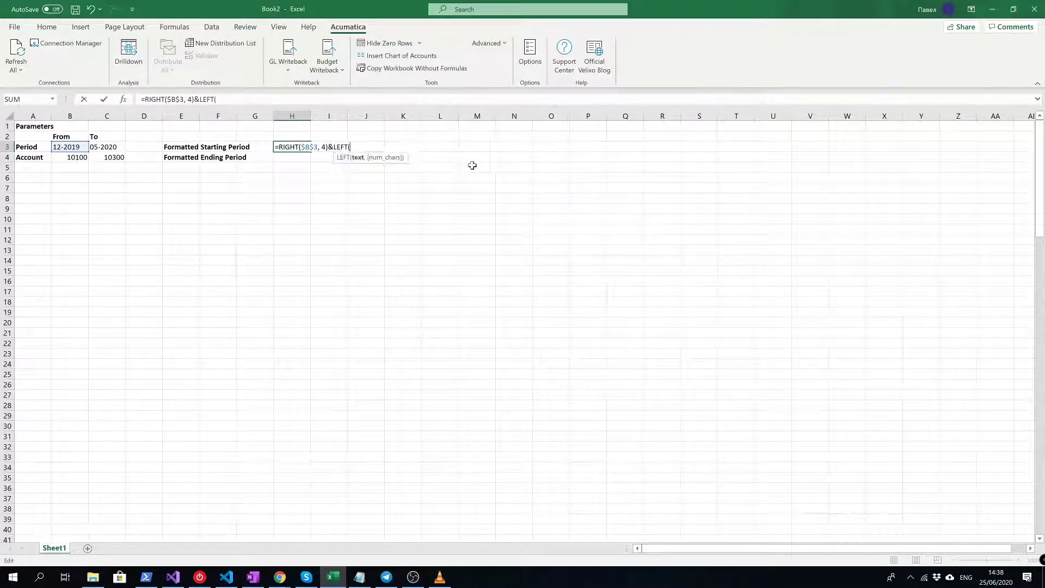
pyautogui.write('$B$4')
pyautogui.press('BackSpace')
pyautogui.write('3, 2')
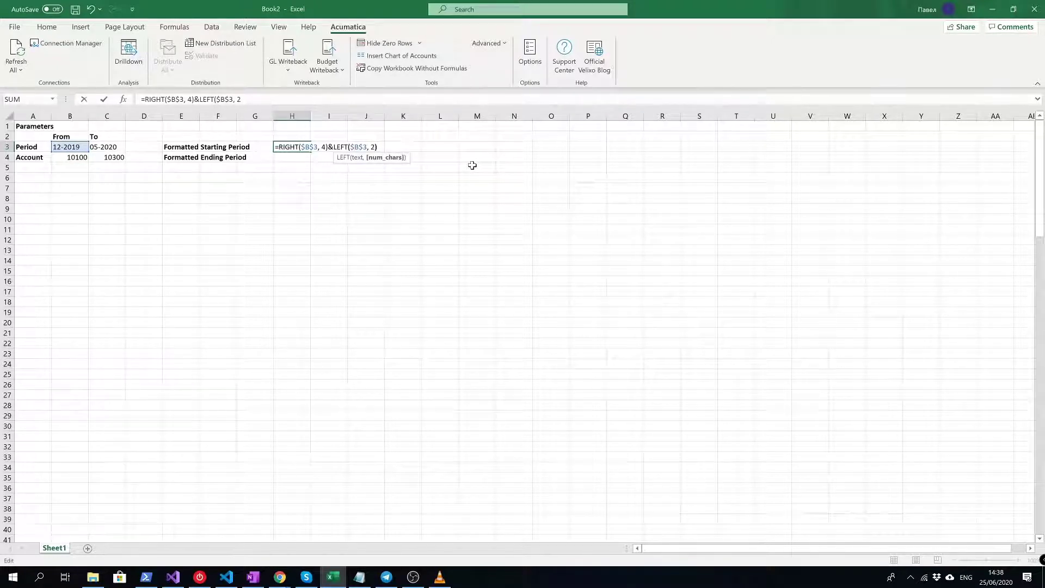
pyautogui.write(')')
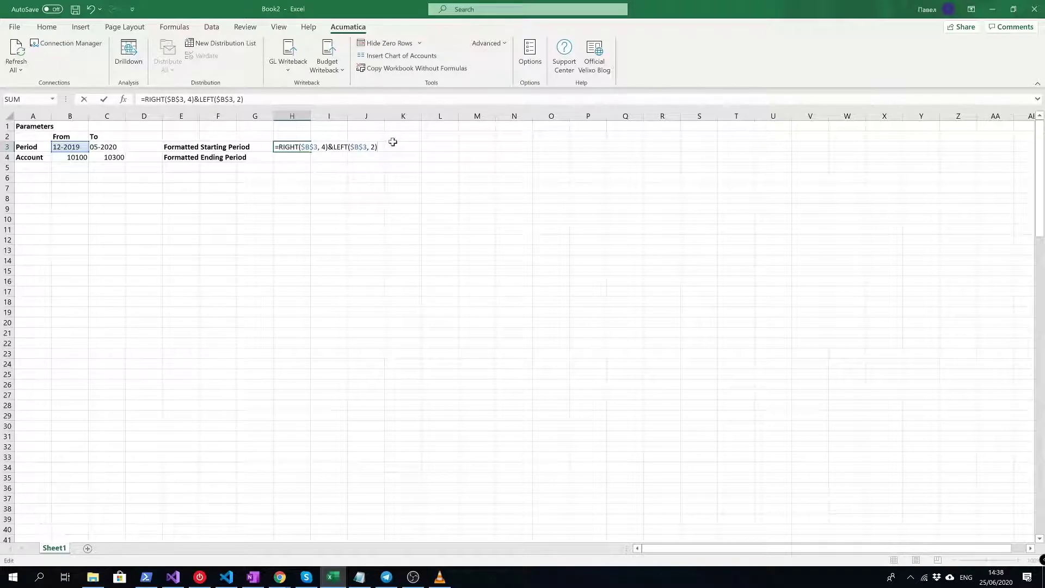
pyautogui.press('Return')
pyautogui.click(300, 148)
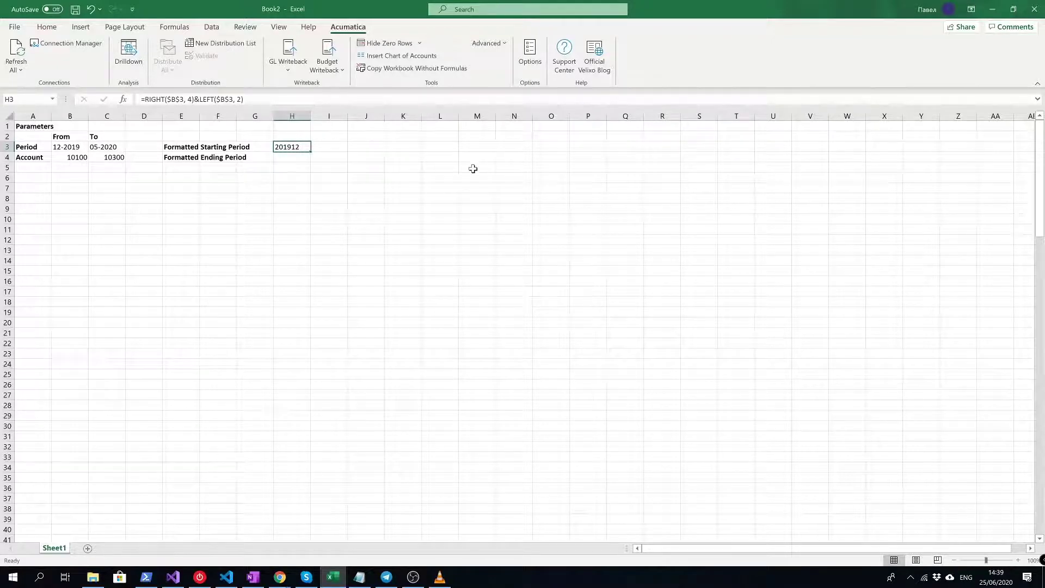
# - Copy the H3 formula into H4 and switch both references to $C$3, giving 202005
pyautogui.hotkey('ctrl', 'c')
pyautogui.click(293, 157)
pyautogui.hotkey('ctrl', 'v')
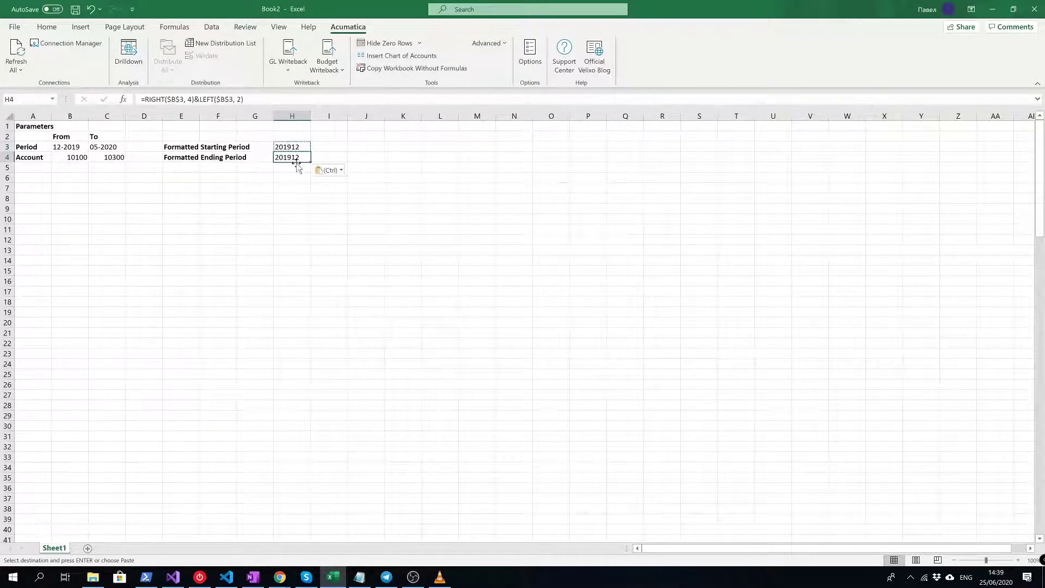
pyautogui.press('Escape')
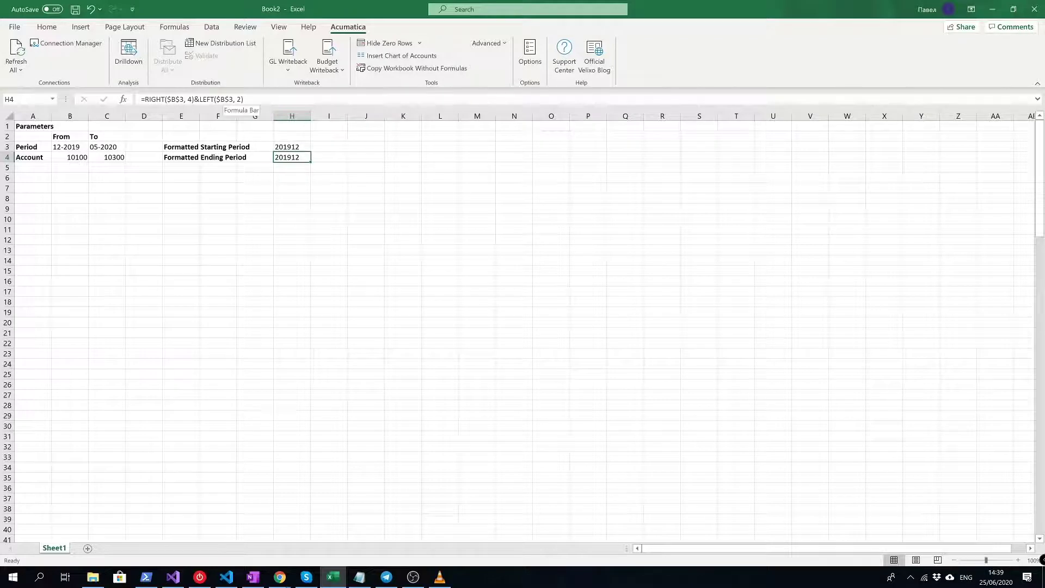
pyautogui.click(191, 99)
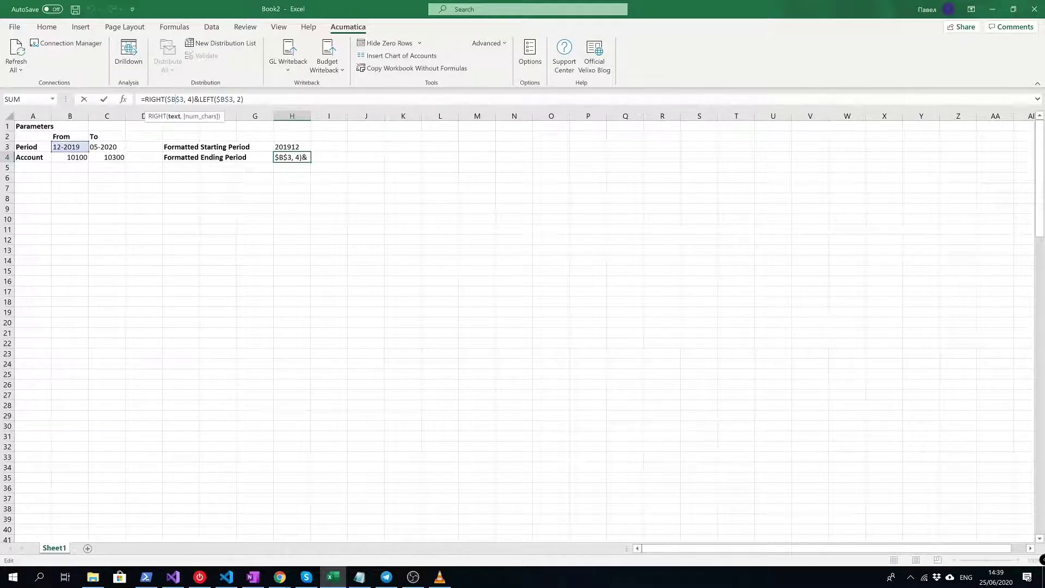
pyautogui.write('C')
pyautogui.press('Right')
pyautogui.press('Right')
pyautogui.press('Right')
pyautogui.press('Right')
pyautogui.press('Right')
pyautogui.press('Right')
pyautogui.press('Right')
pyautogui.press('Right')
pyautogui.press('Right')
pyautogui.press('Right')
pyautogui.press('Right')
pyautogui.press('Right')
pyautogui.press('Right')
pyautogui.press('Right')
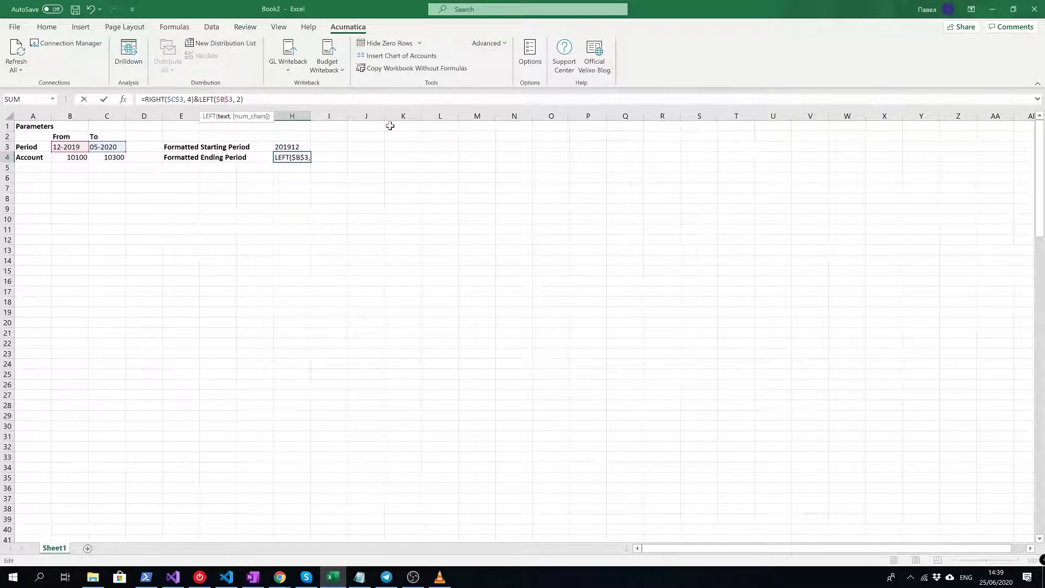
pyautogui.press('BackSpace')
pyautogui.write('C')
pyautogui.press('Return')
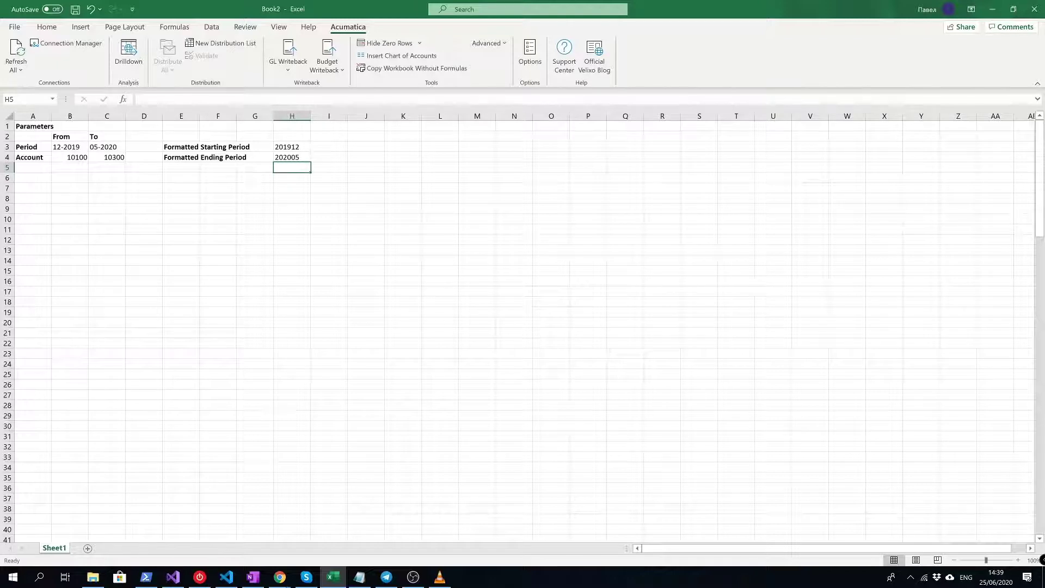
# - Label cell A6 as Filter
pyautogui.click(64, 178)
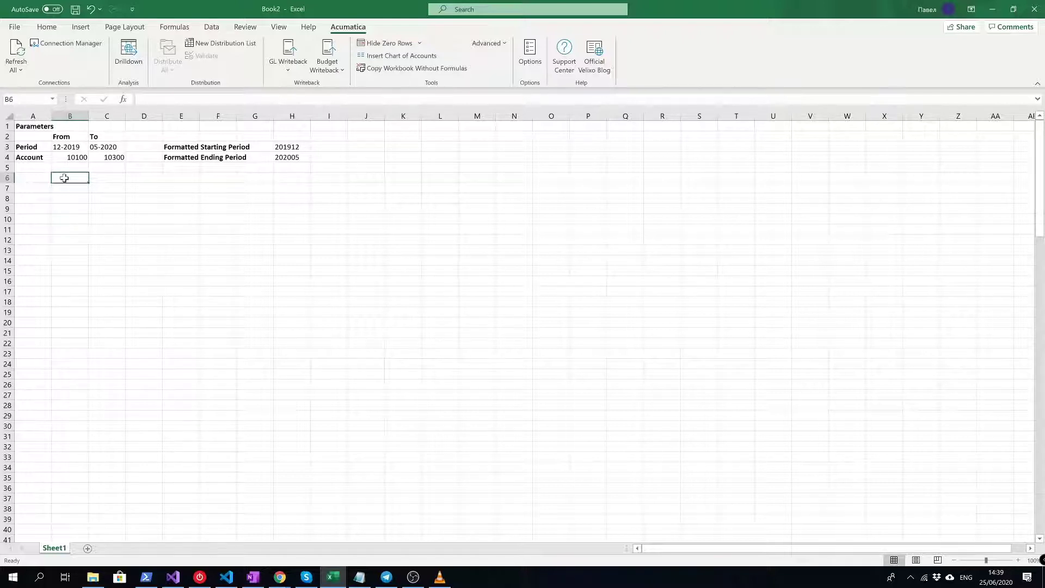
pyautogui.press('Left')
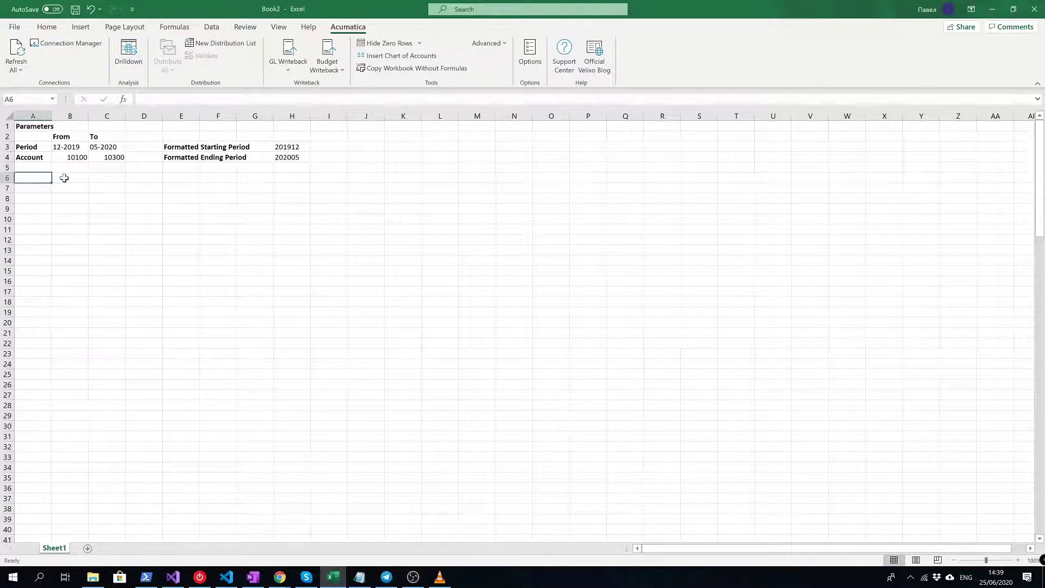
pyautogui.write('Filter')
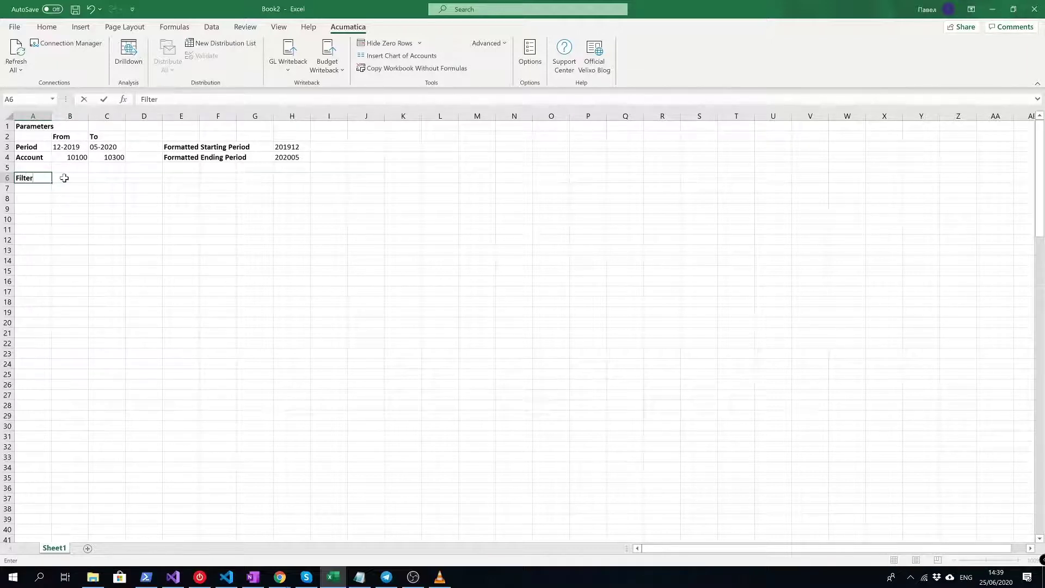
# - In B6 begin =GIFILTER("Demo", "GL Detail", "PostPeriod", ">="&$H$3
pyautogui.click(64, 178)
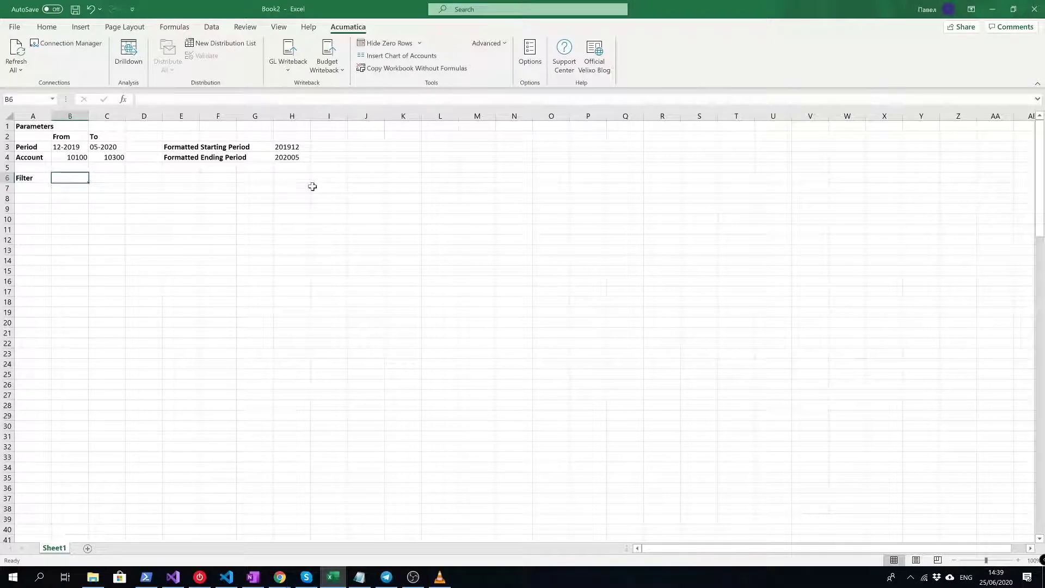
pyautogui.write('=')
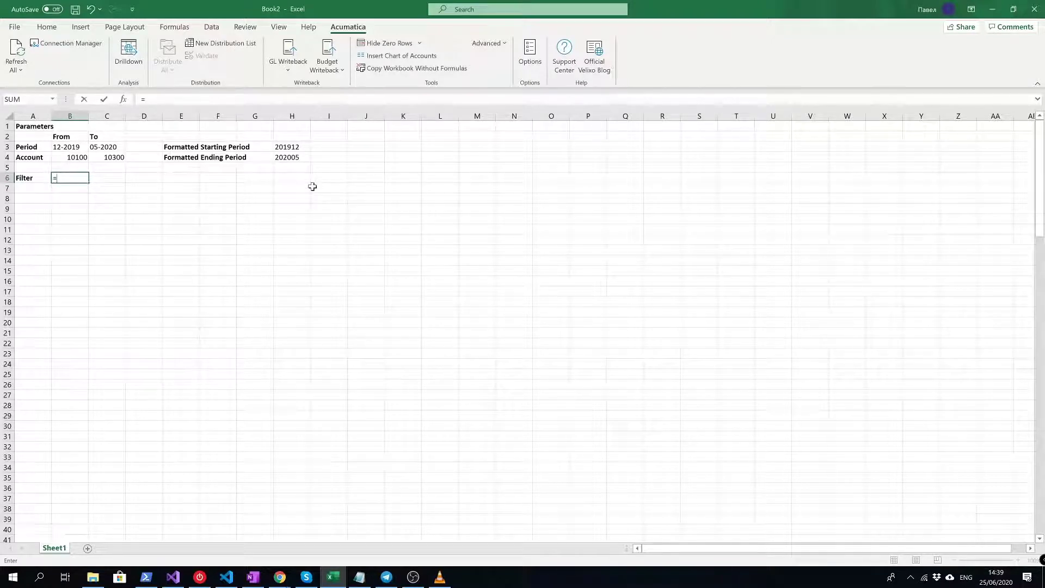
pyautogui.write('gifilt')
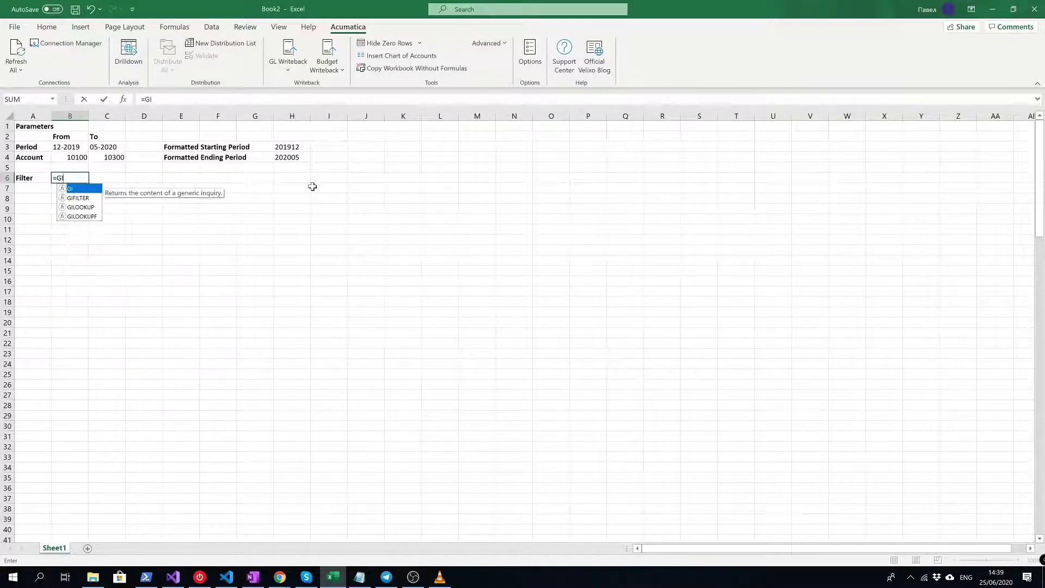
pyautogui.press('Tab')
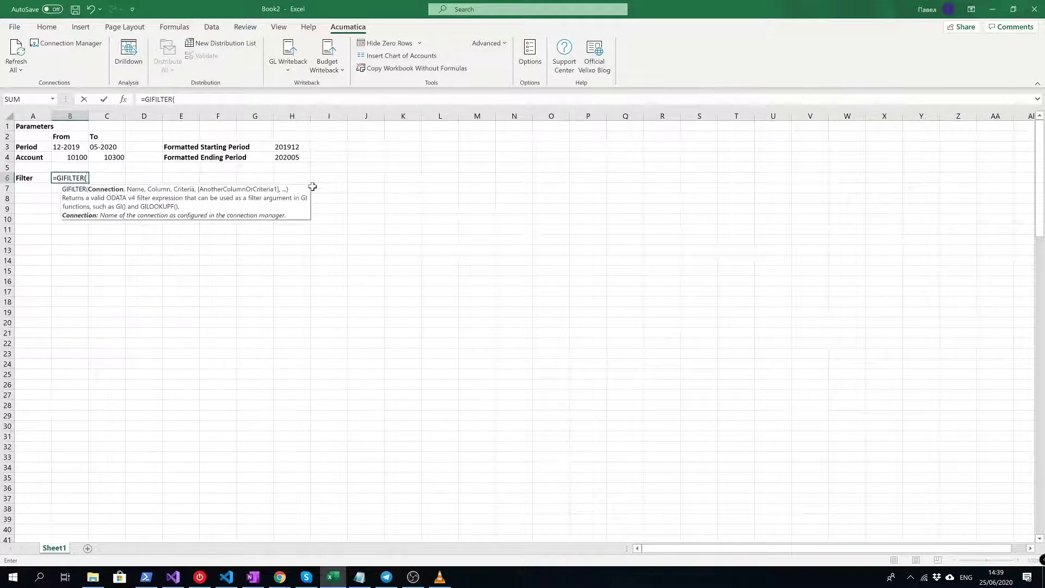
pyautogui.write('"Demo",')
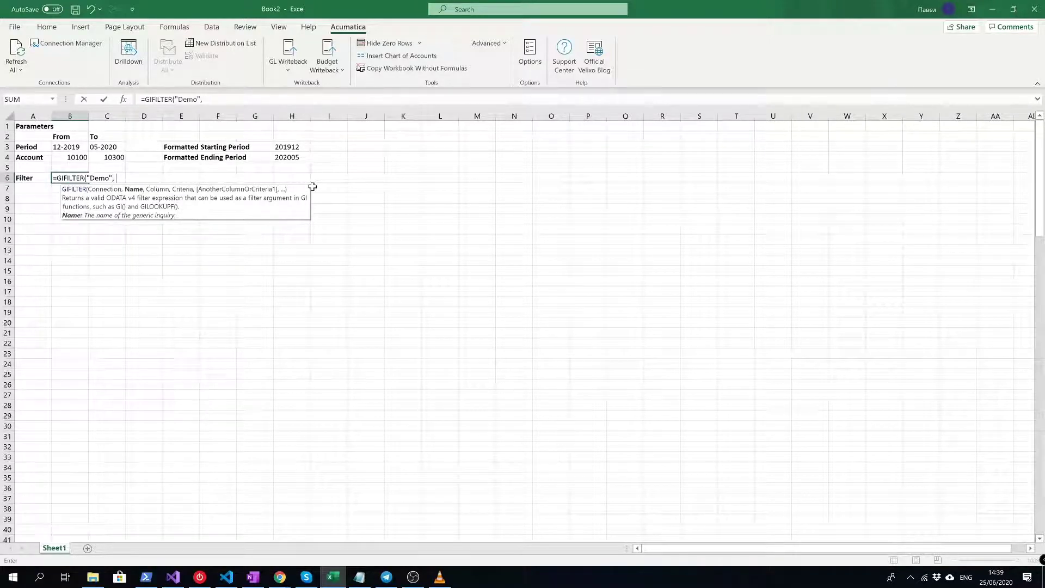
pyautogui.write(' "GL Detail",')
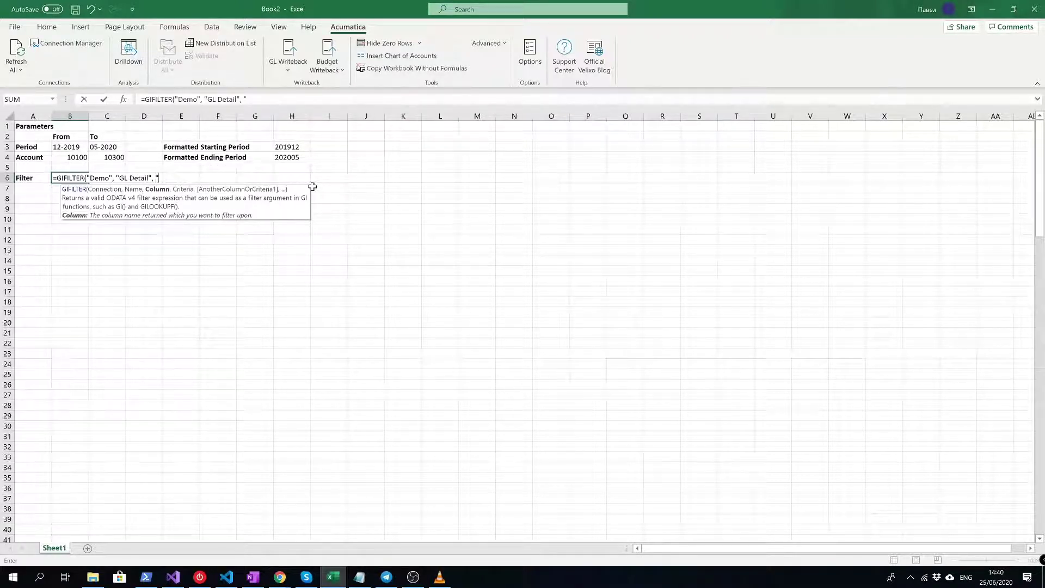
pyautogui.write('PostPeriod", ">')
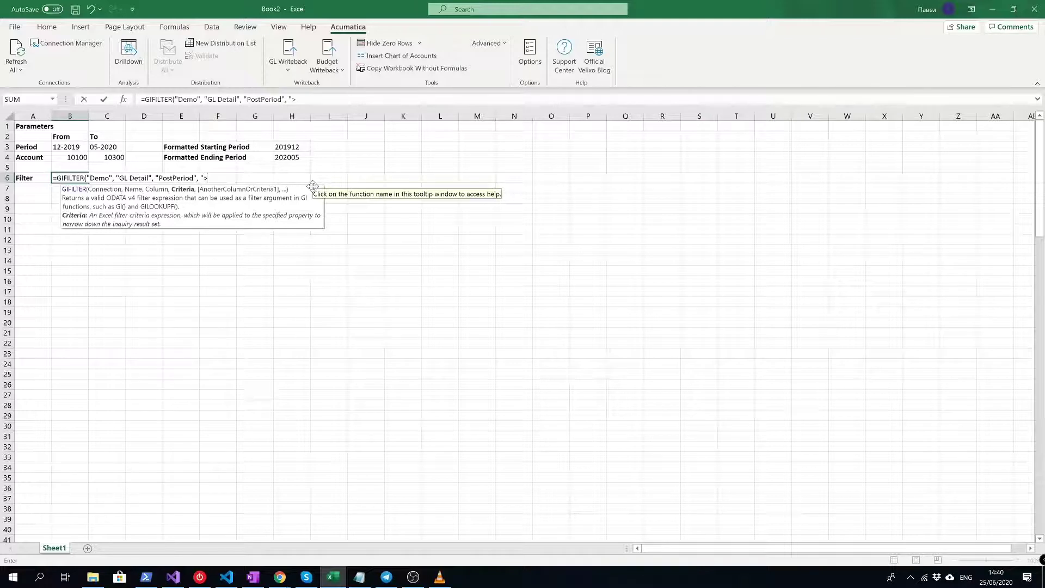
pyautogui.write('="&')
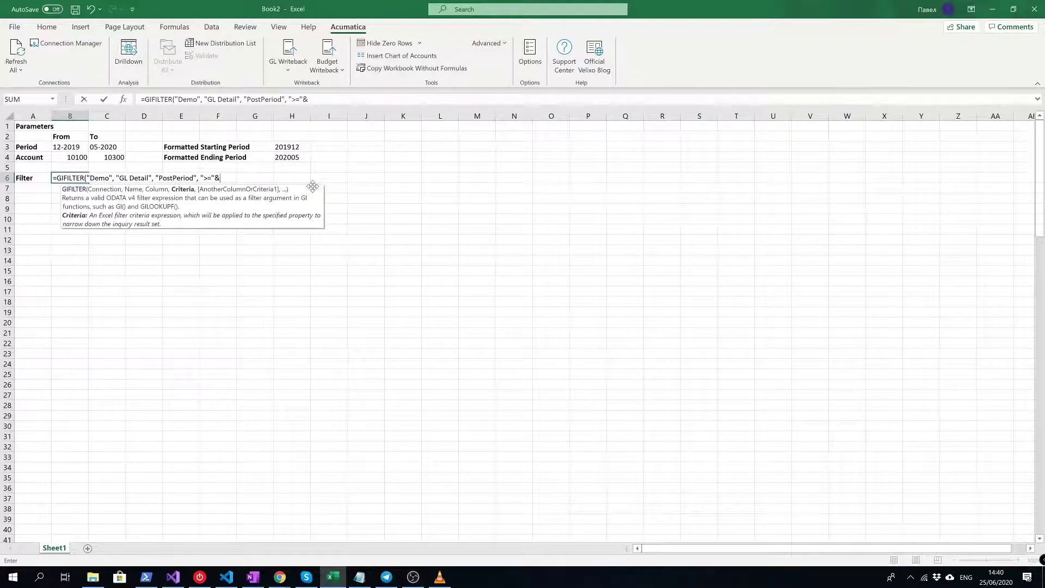
pyautogui.write('$H$3')
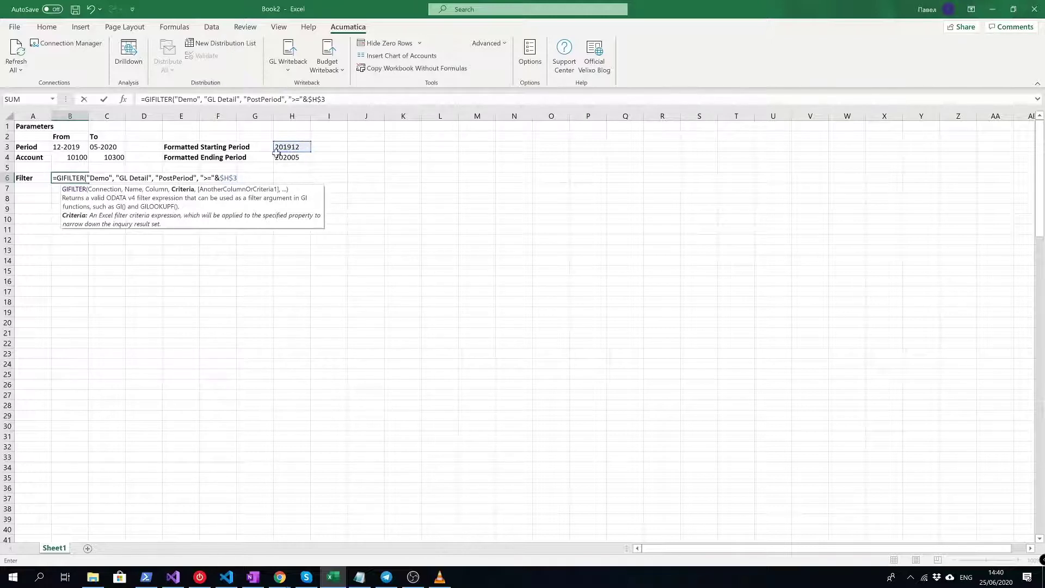
# - Add the PostPeriod <= $H$4 criterion to the GIFILTER formula in B6
pyautogui.write('"')
pyautogui.press('BackSpace')
pyautogui.write(',')
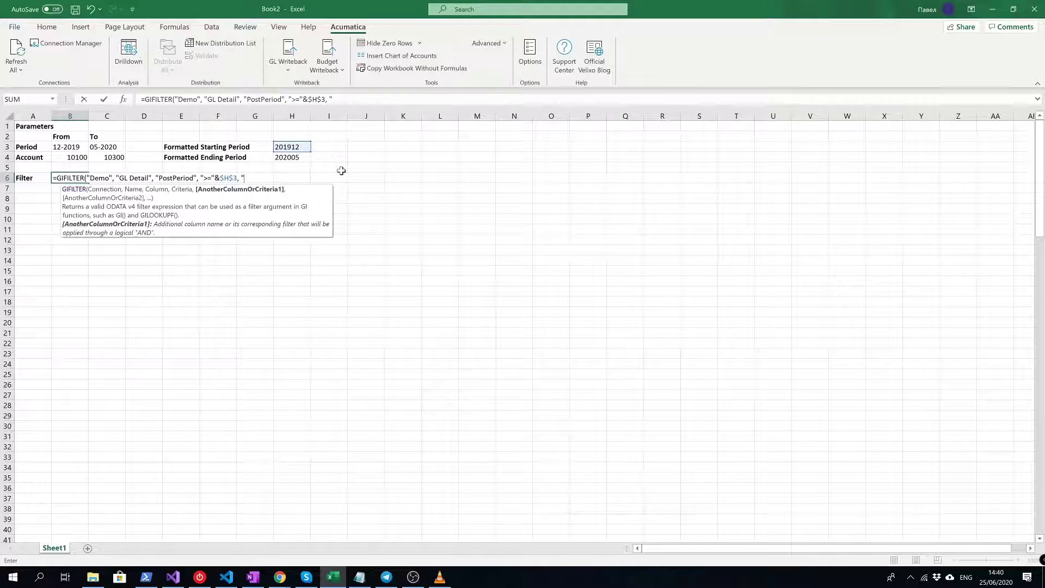
pyautogui.write('PostPeriod", ')
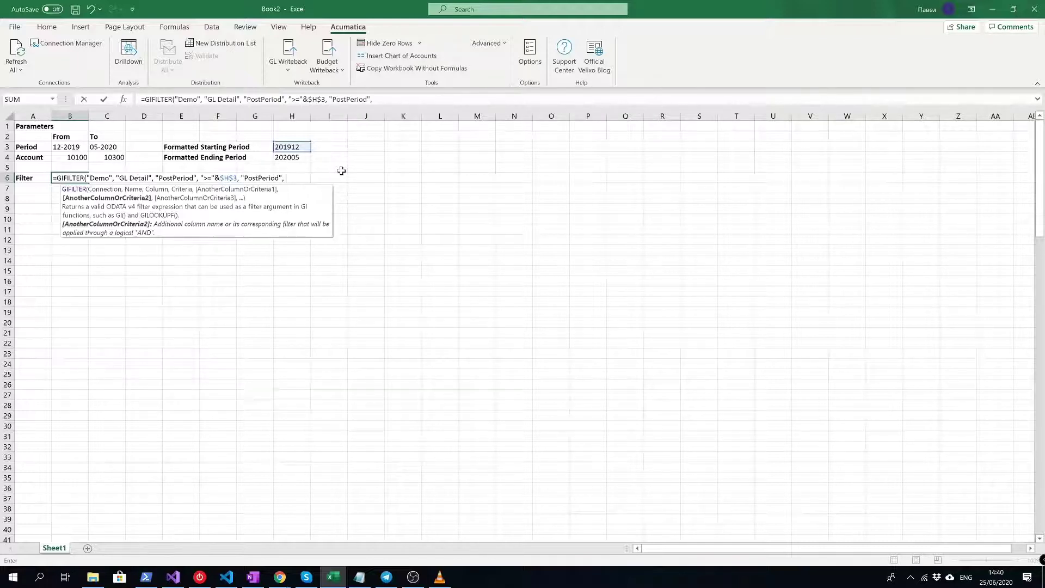
pyautogui.write('"<="&$H$4')
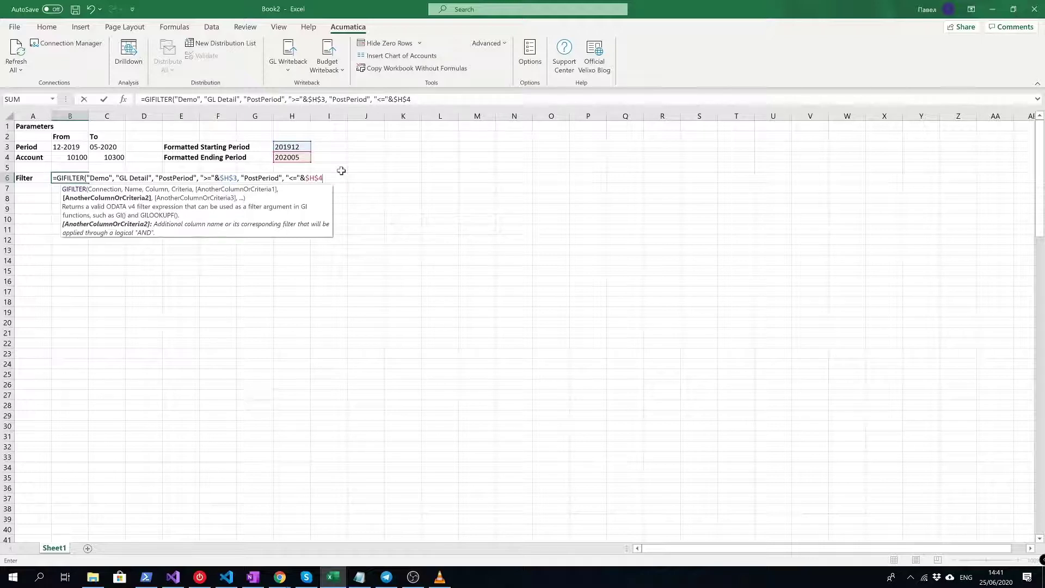
pyautogui.write(',')
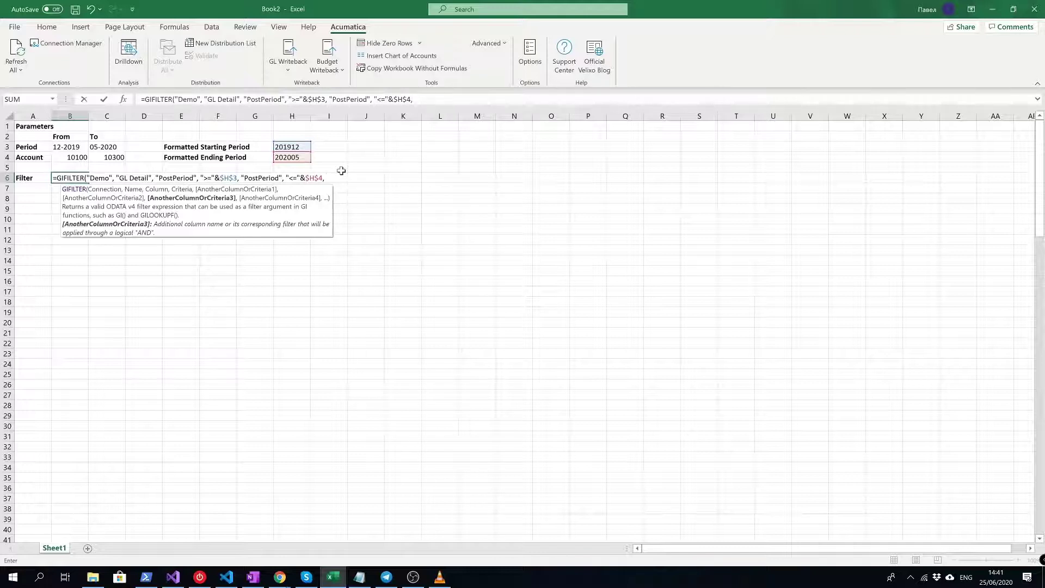
# - Add Account >= $B$4 and Account <= $C$4 criteria with absolute references
pyautogui.write('"Account", ')
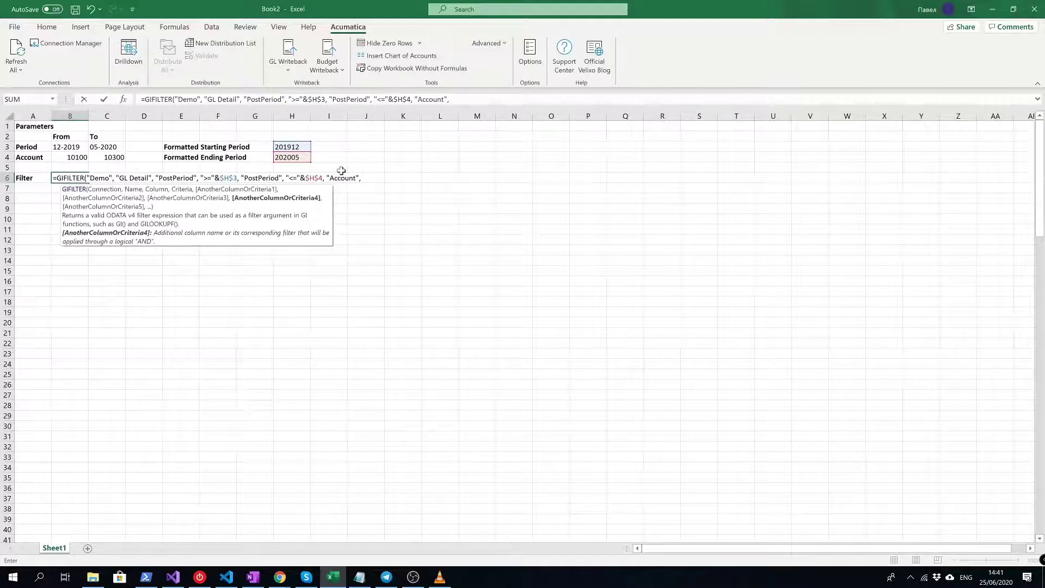
pyautogui.write('">="&')
pyautogui.click(83, 156)
pyautogui.press('F4')
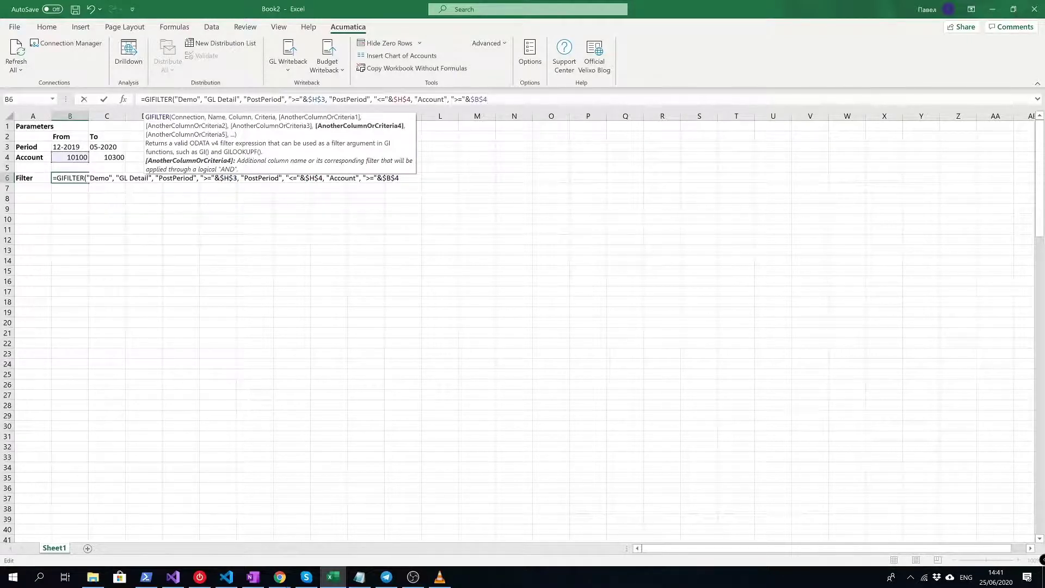
pyautogui.write(', ')
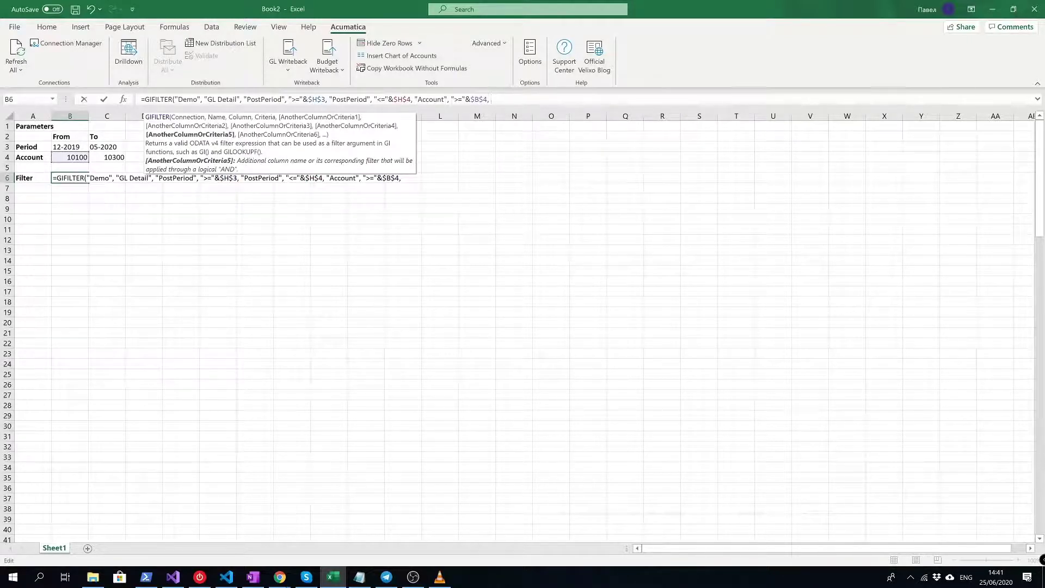
pyautogui.write('"Account", "<')
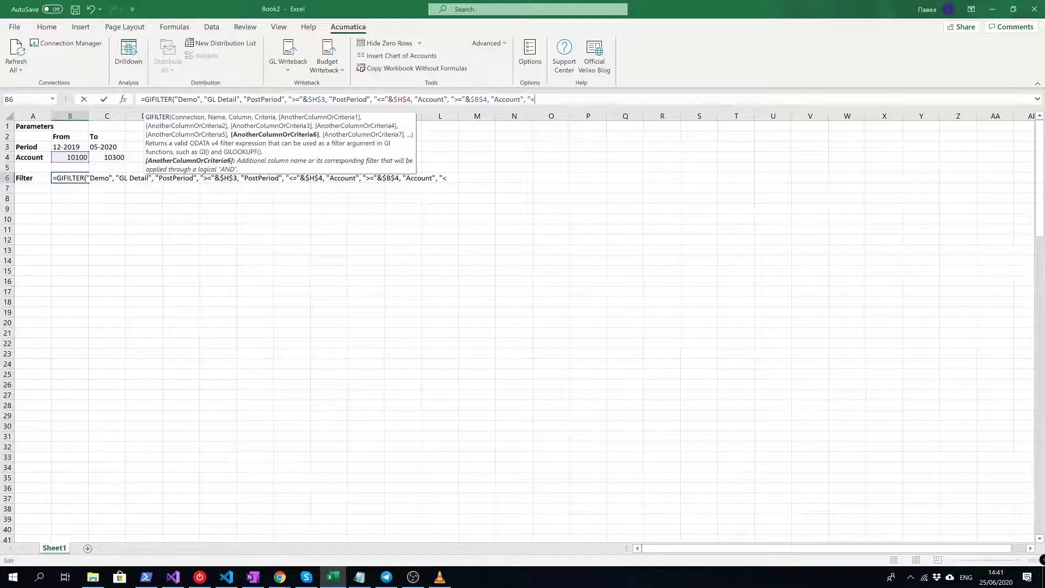
pyautogui.write('="&')
pyautogui.click(107, 157)
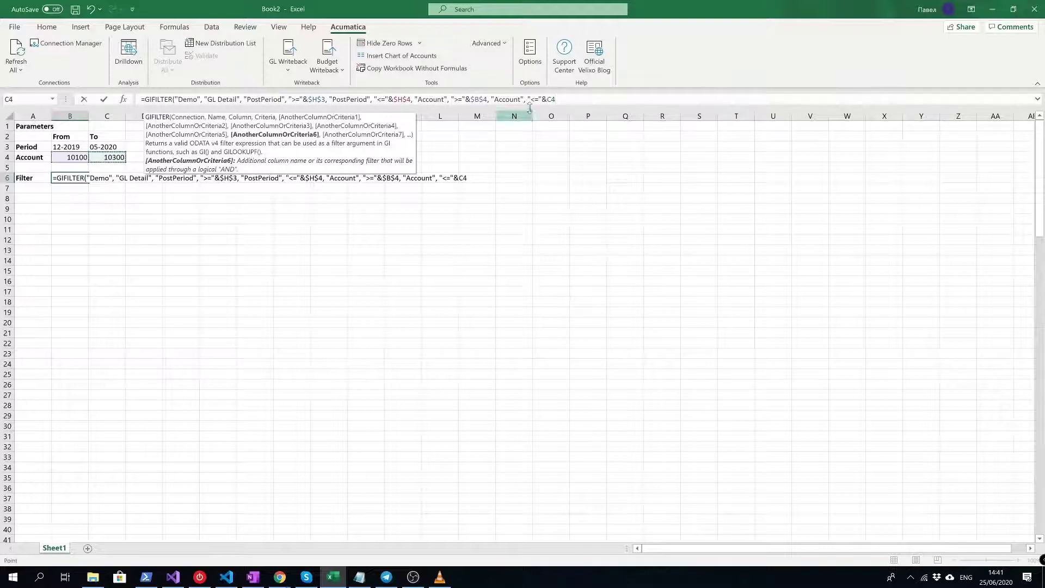
pyautogui.click(547, 99)
pyautogui.write('$H')
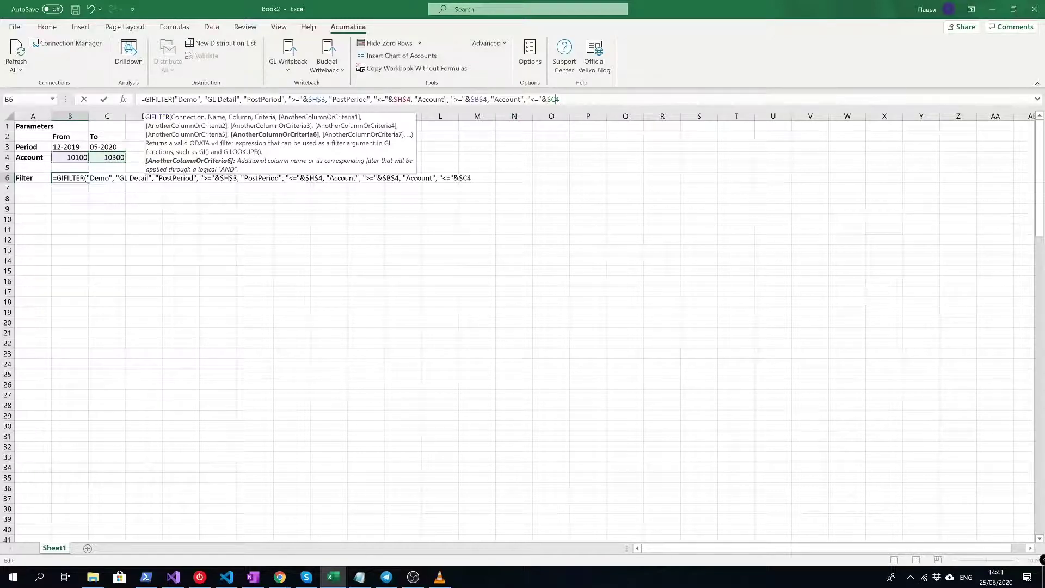
pyautogui.write('$4')
# - Close and commit the GIFILTER formula in B6, then review its resulting filter text
pyautogui.click(567, 99)
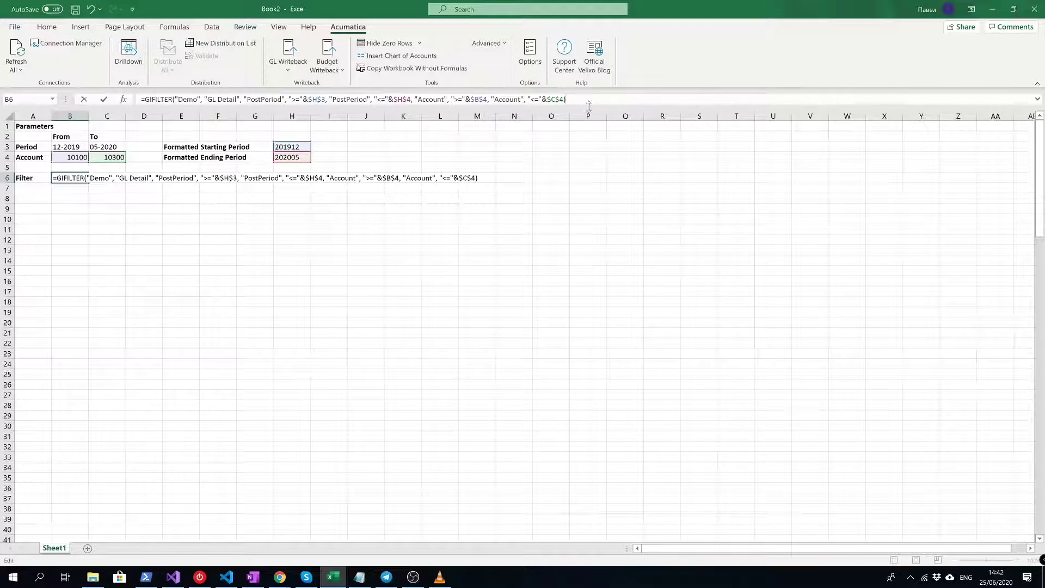
pyautogui.press('Return')
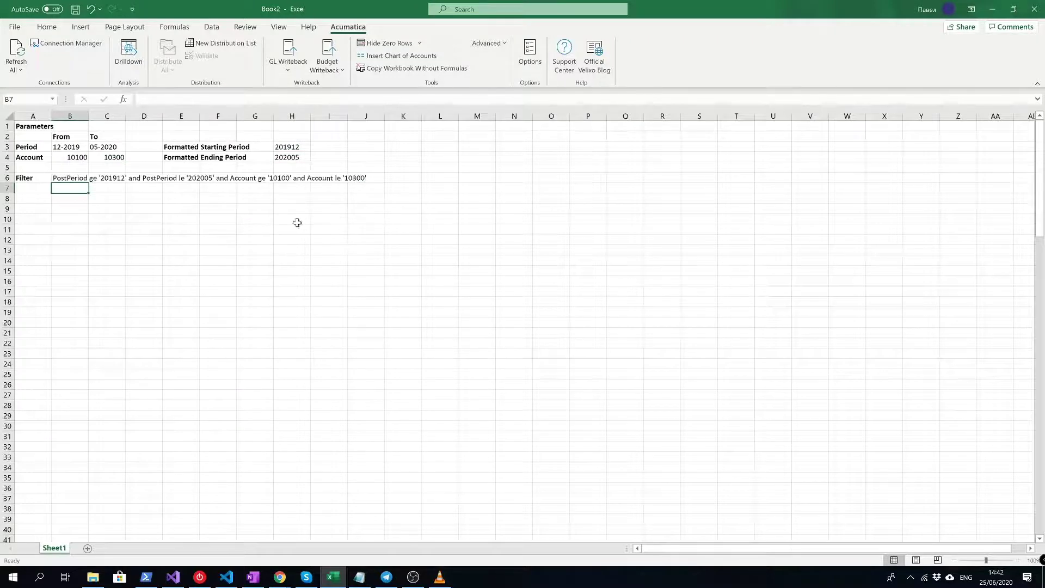
pyautogui.click(74, 178)
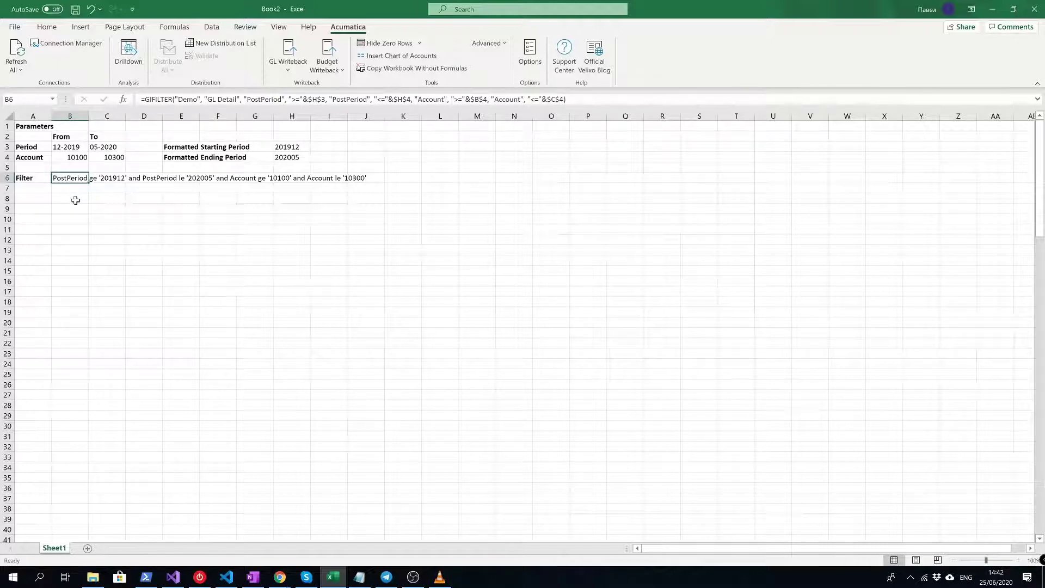
pyautogui.click(75, 201)
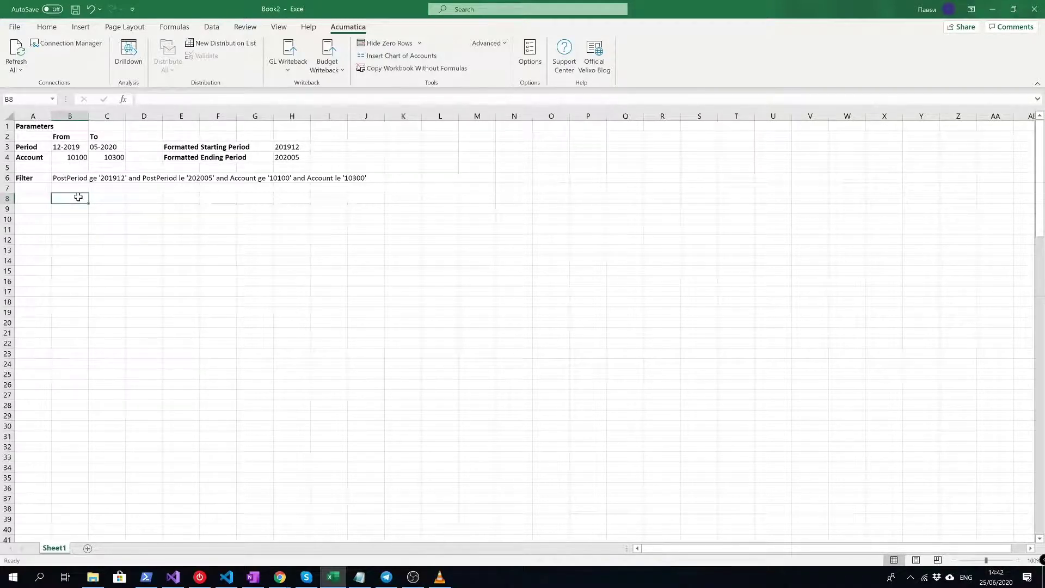
# - Review the Results Grid fields of the Acumatica GL Detail generic inquiry
pyautogui.moveTo(280, 577)
pyautogui.click(336, 521)
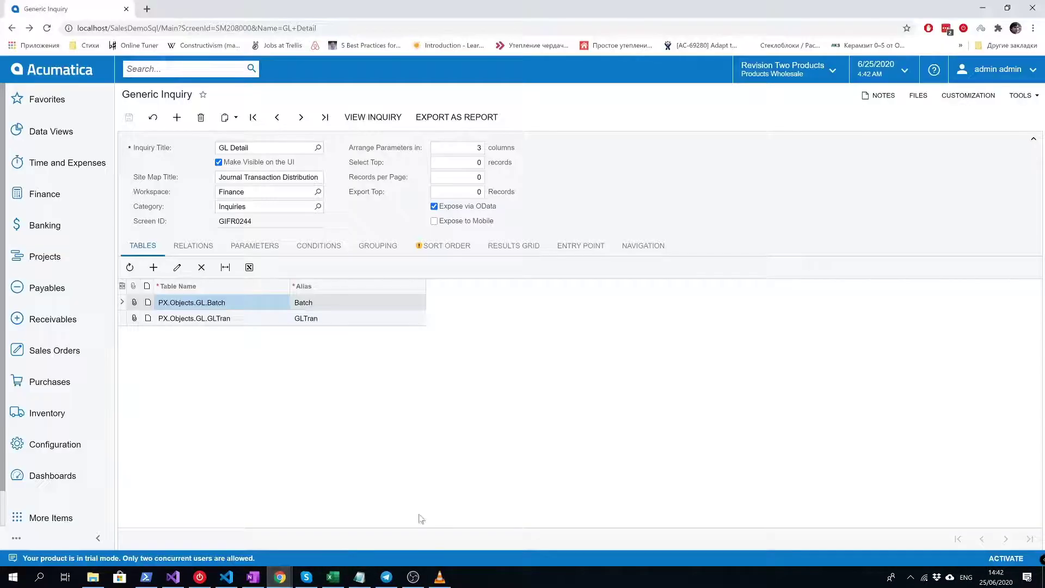
pyautogui.click(536, 253)
pyautogui.scroll(-3, 555, 370)
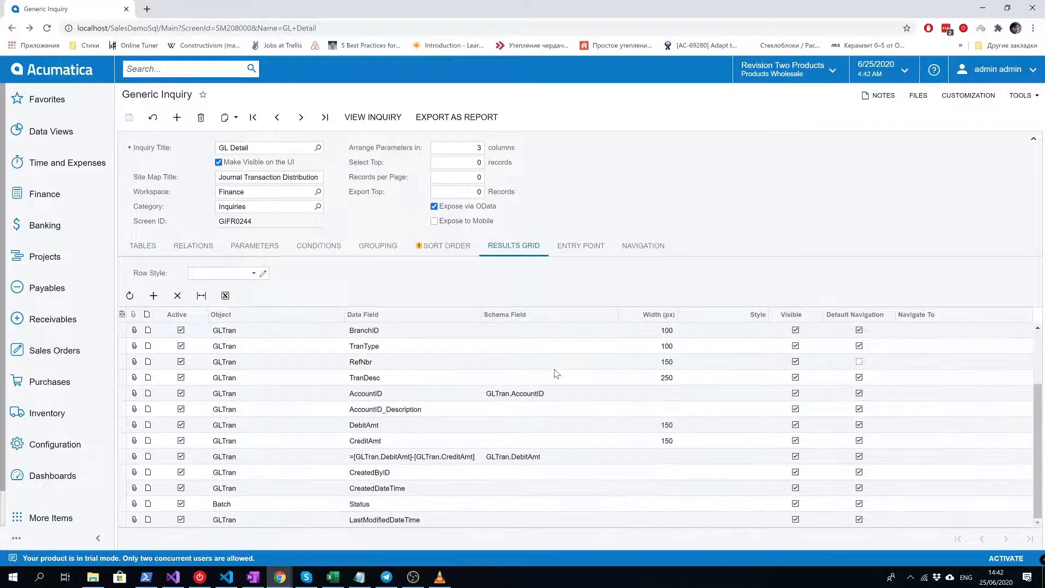
pyautogui.scroll(3, 557, 374)
pyautogui.scroll(-3, 554, 374)
# - Back in the workbook, label cell A7 'Columns'
pyautogui.click(982, 9)
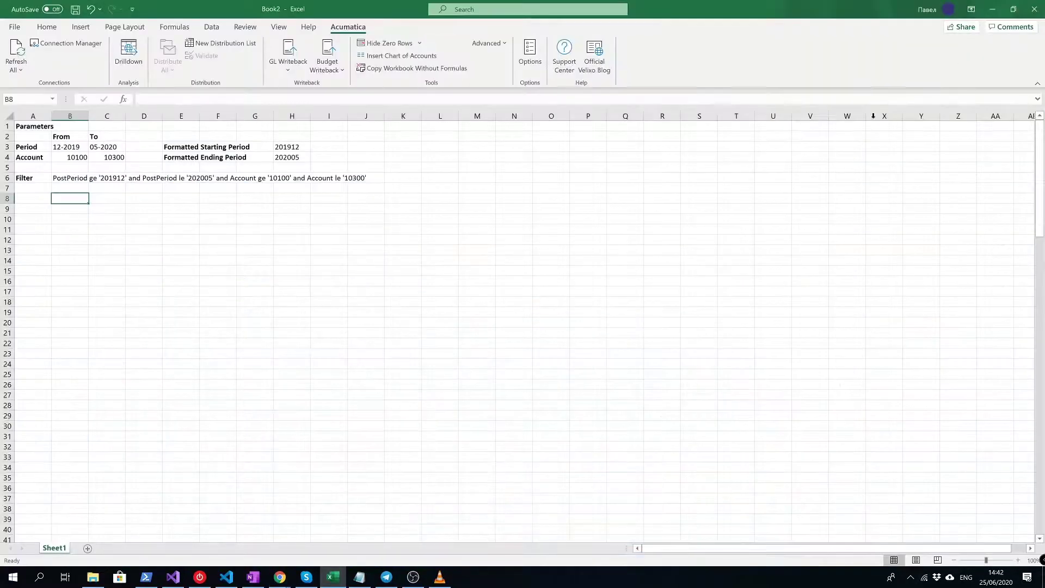
pyautogui.click(22, 187)
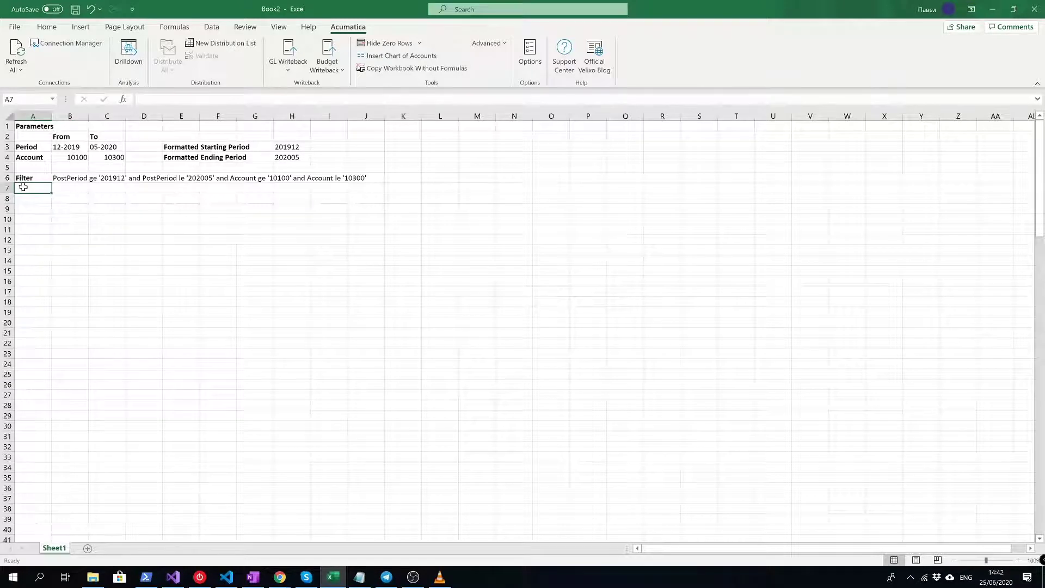
pyautogui.write('Colum')
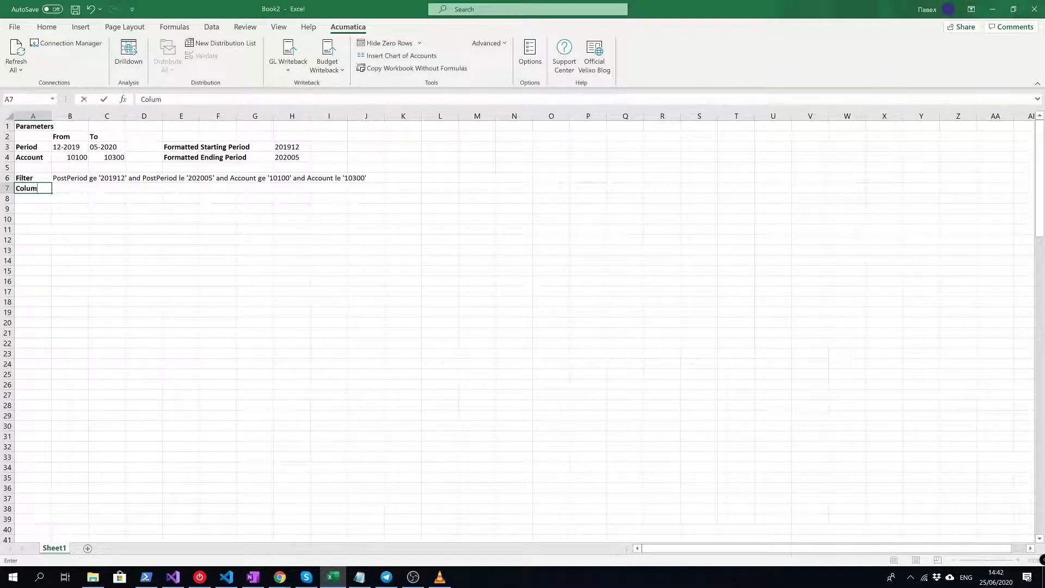
pyautogui.write('ns')
pyautogui.press('Tab')
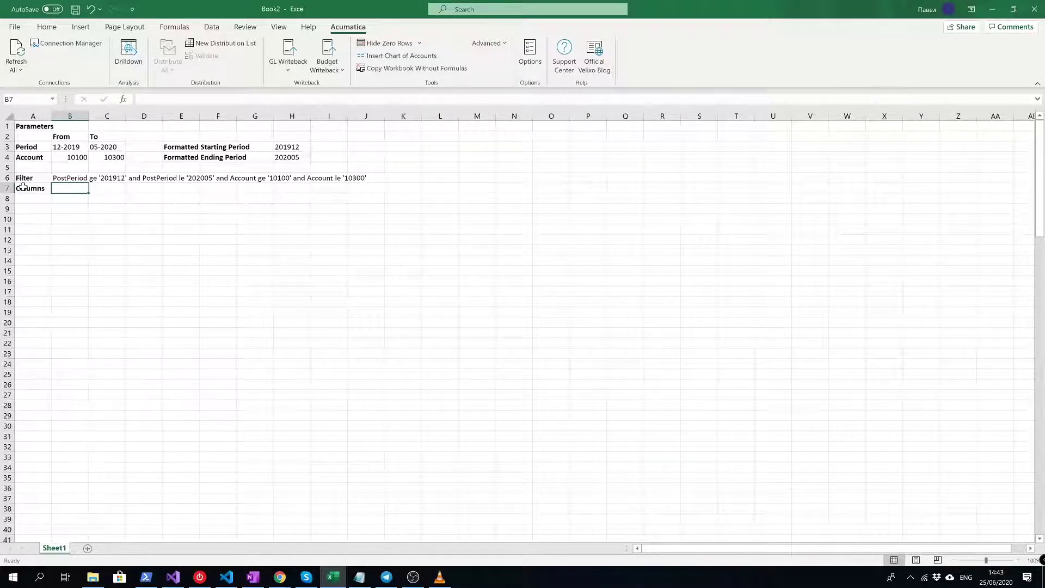
# - Enter TransactionDate,Module,BatchNumber,PostPeriod,Account,Description,Debit,Credit,GLAmount into B7
pyautogui.write('Transac')
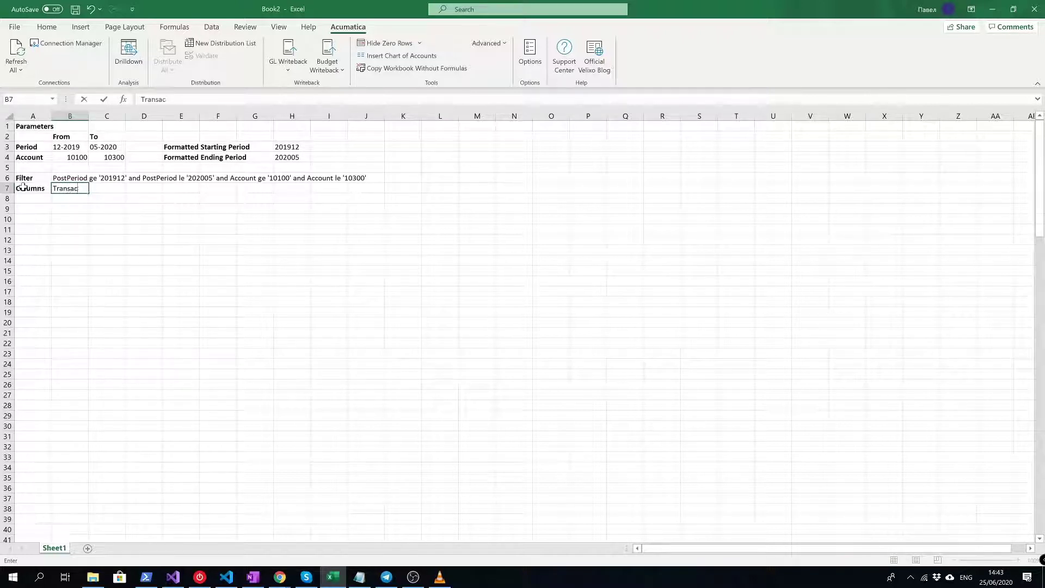
pyautogui.write('tionDate,Module,')
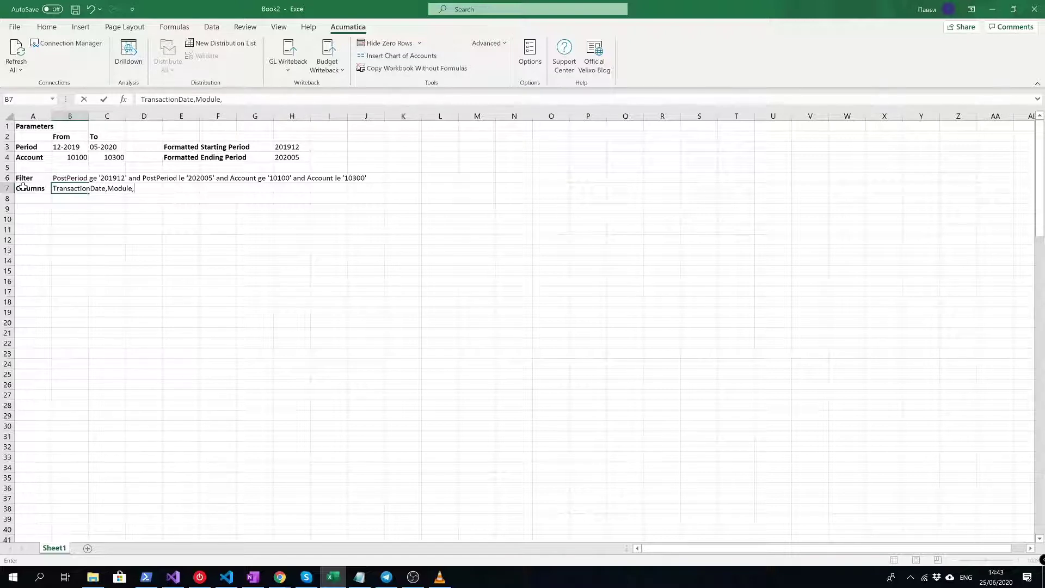
pyautogui.write('BatchNumber,PostPeriod')
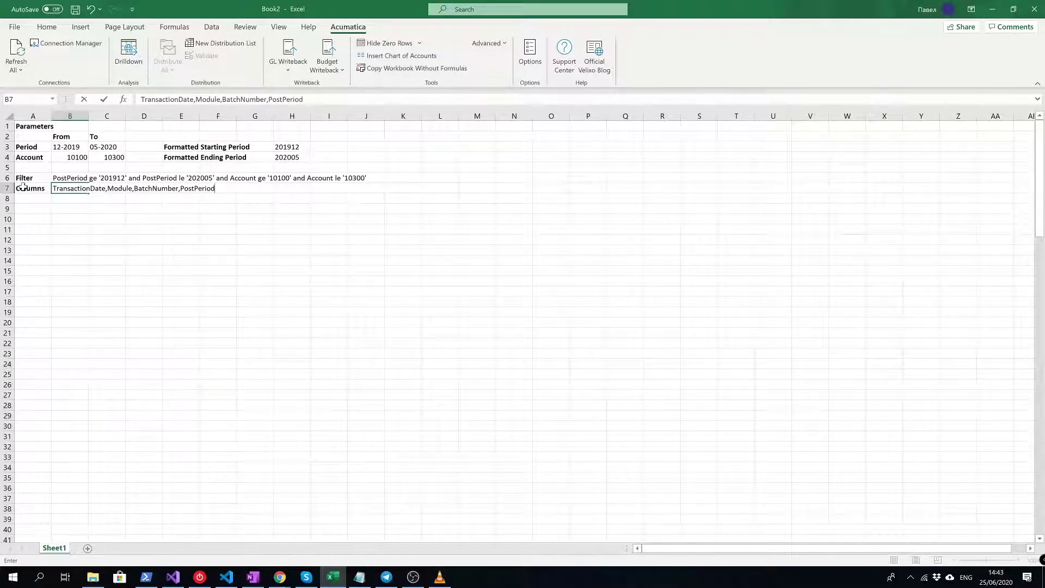
pyautogui.write(',Account,Description,')
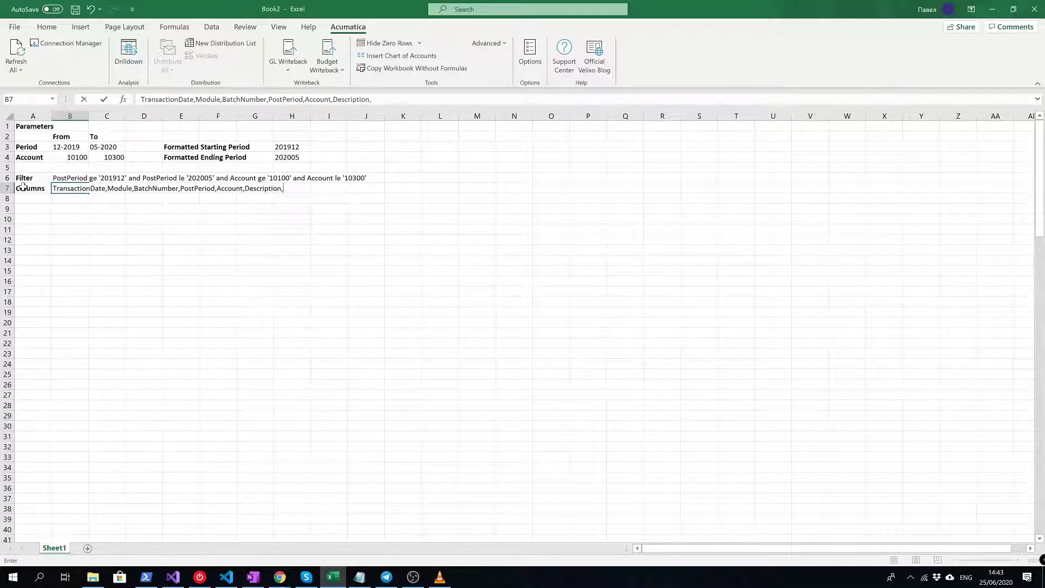
pyautogui.write('Debit,')
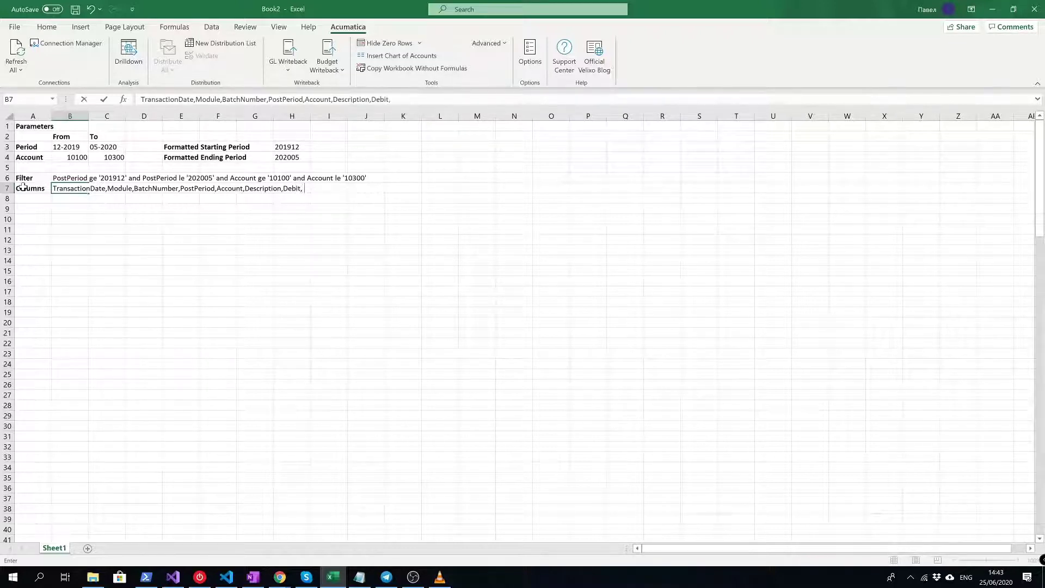
pyautogui.write('Credit,')
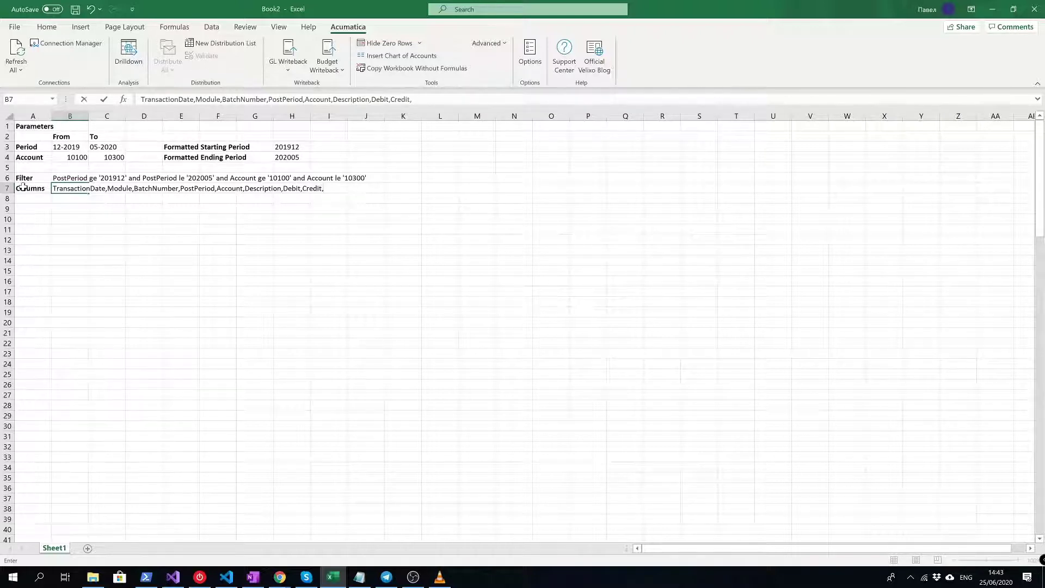
pyautogui.write('GLAmount')
pyautogui.press('Return')
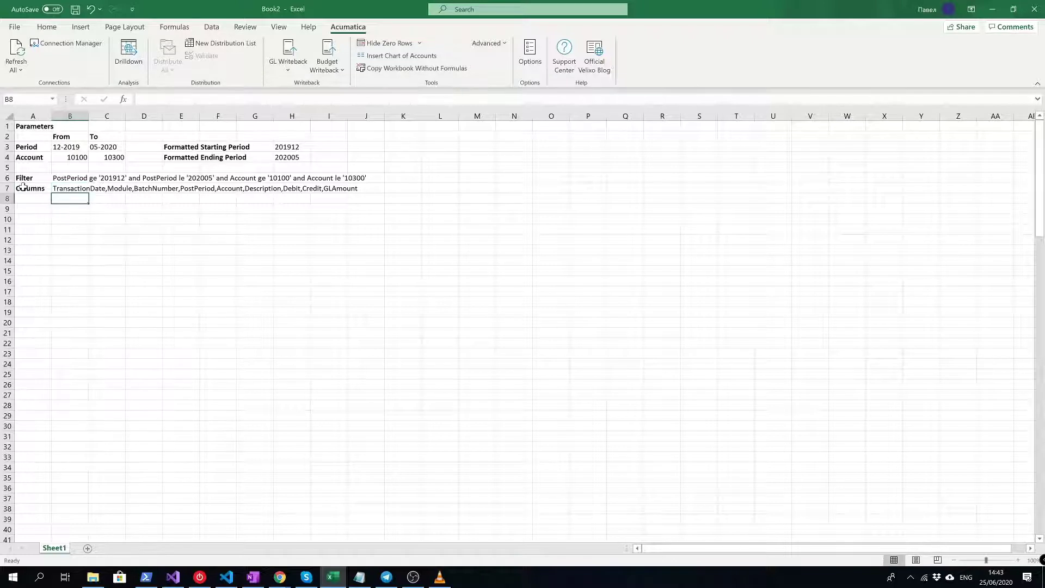
pyautogui.press('Left')
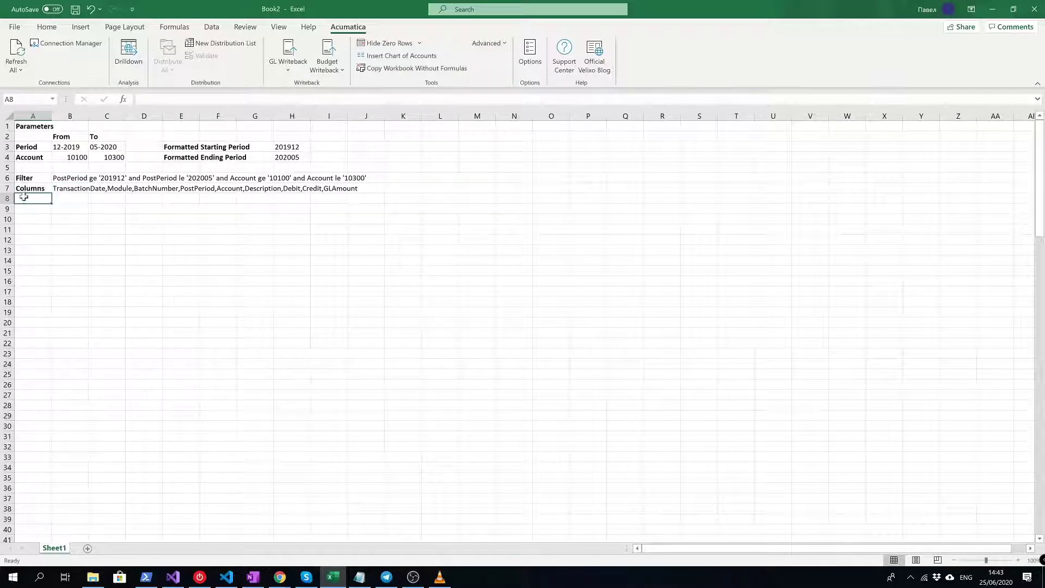
pyautogui.click(26, 208)
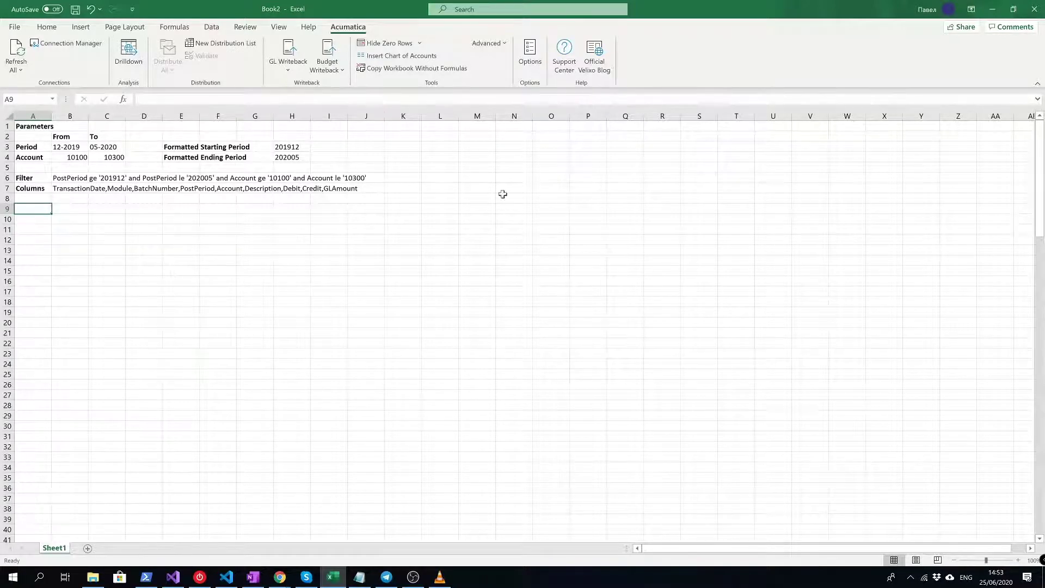
# - Set the GL Detail inquiry options to Filter Specific caching and Smart Refresh
pyautogui.click(539, 60)
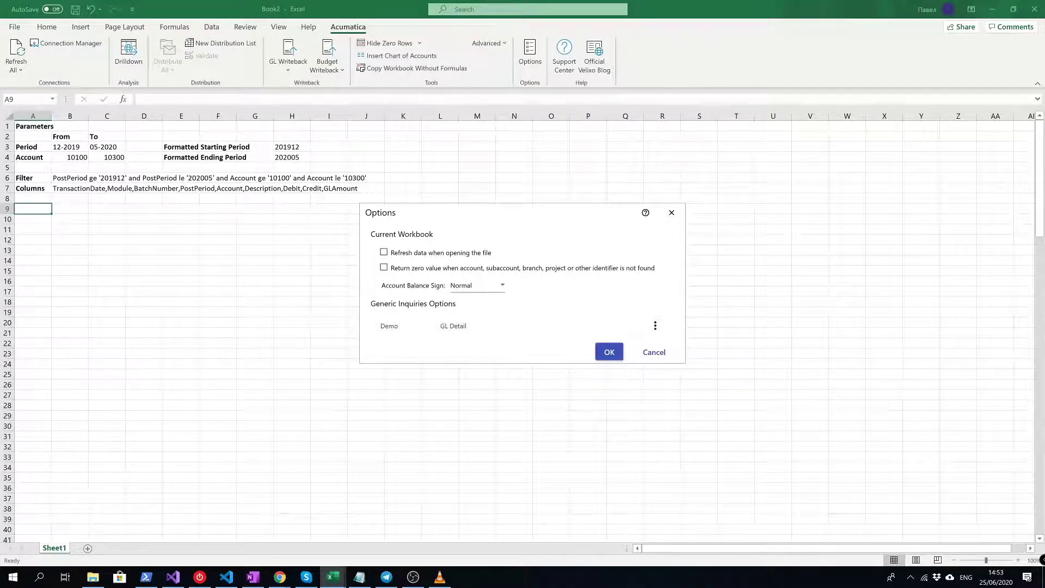
pyautogui.click(655, 325)
pyautogui.click(639, 358)
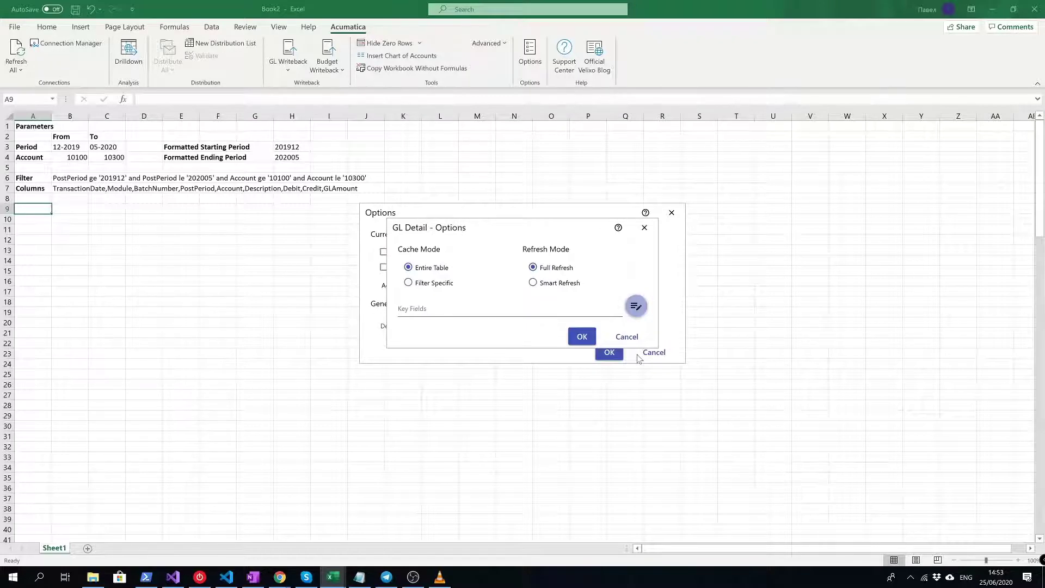
pyautogui.click(410, 283)
pyautogui.click(559, 284)
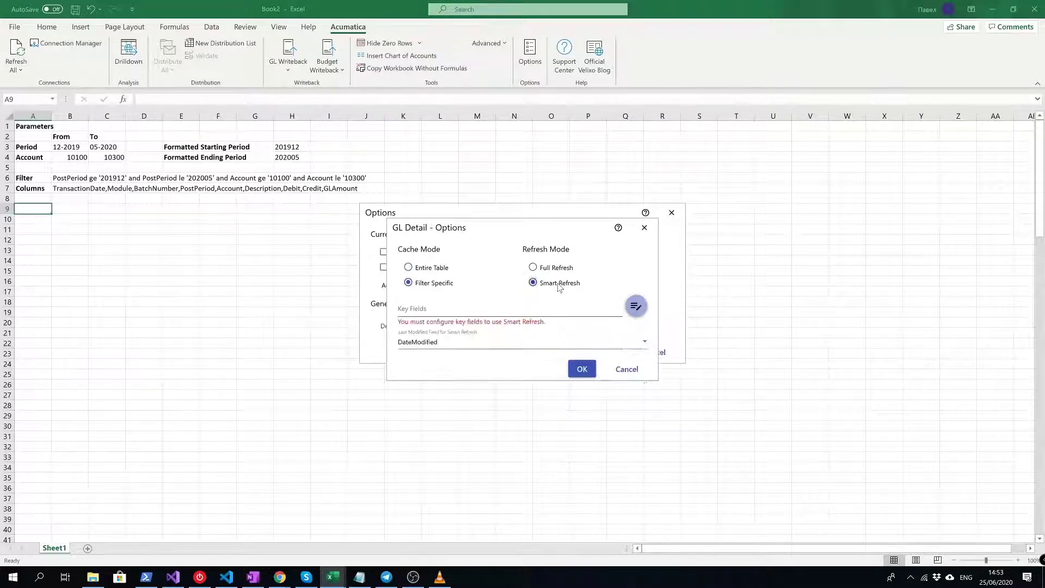
pyautogui.click(398, 308)
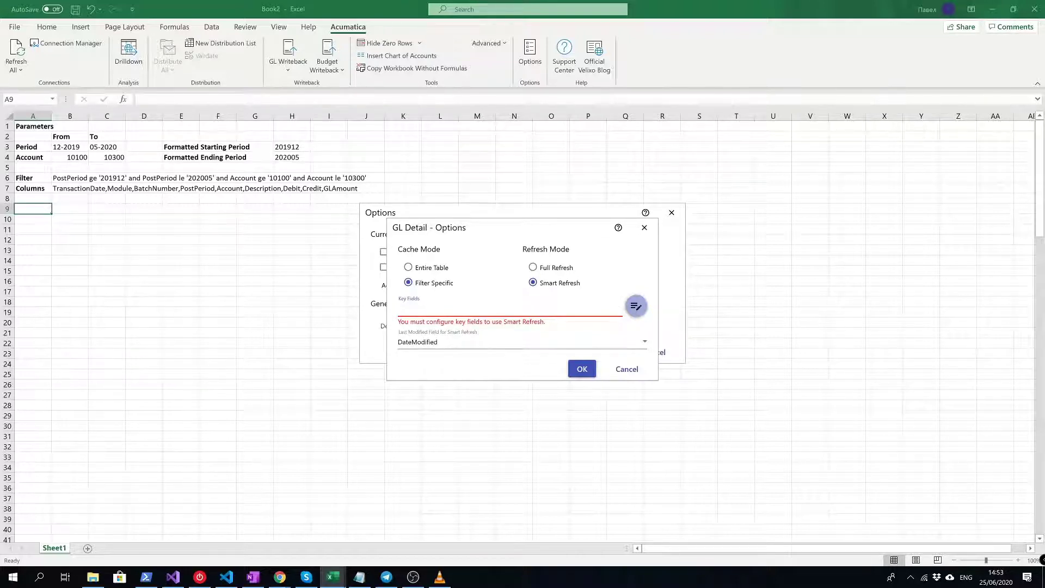
# - Choose BatchNumber, Module and LineNbr as the GL Detail inquiry's key fields
pyautogui.click(636, 308)
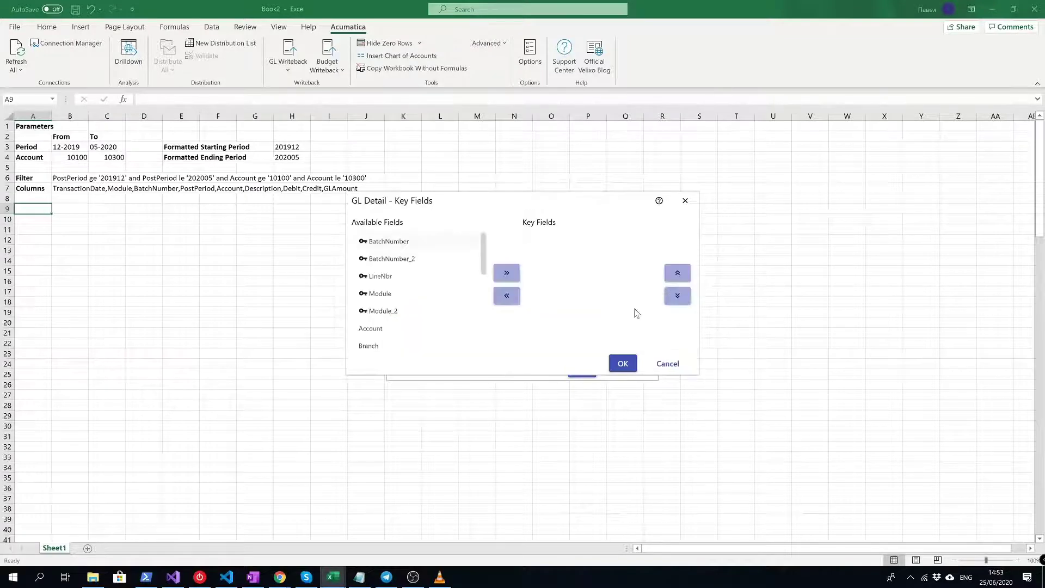
pyautogui.click(513, 275)
pyautogui.click(419, 275)
pyautogui.click(506, 273)
pyautogui.click(400, 259)
pyautogui.click(506, 272)
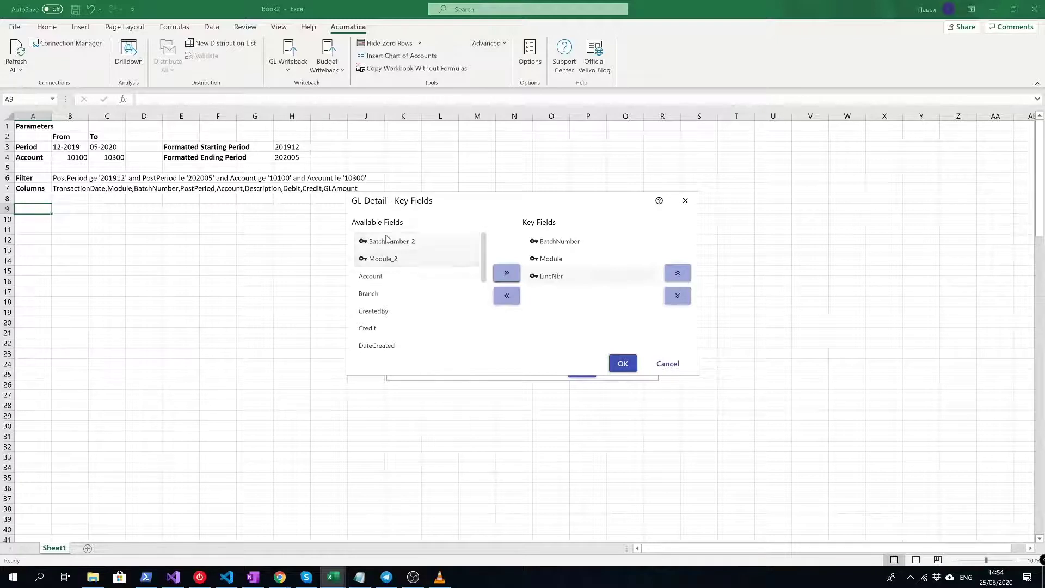
pyautogui.click(398, 266)
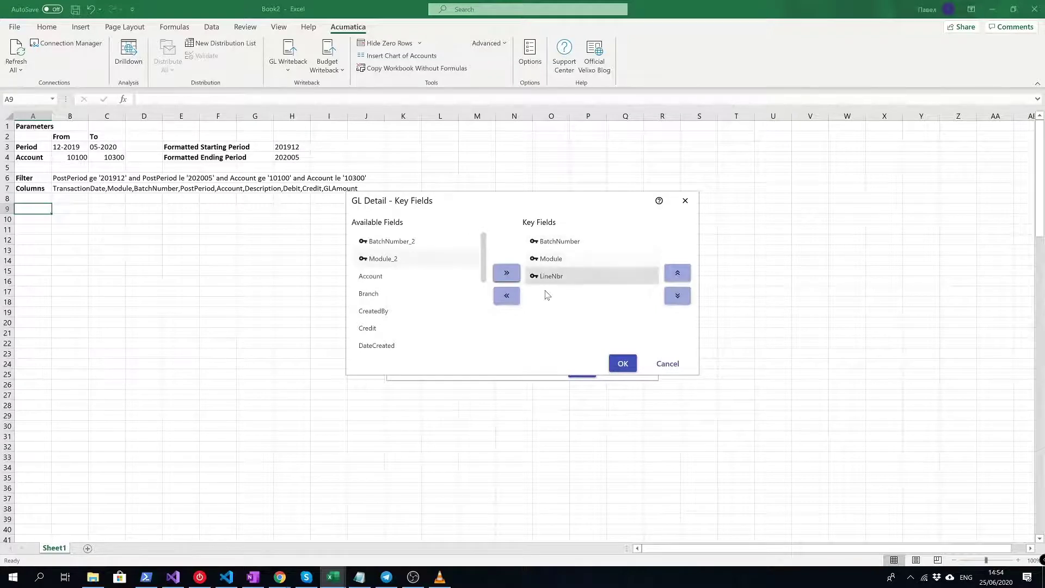
pyautogui.click(623, 364)
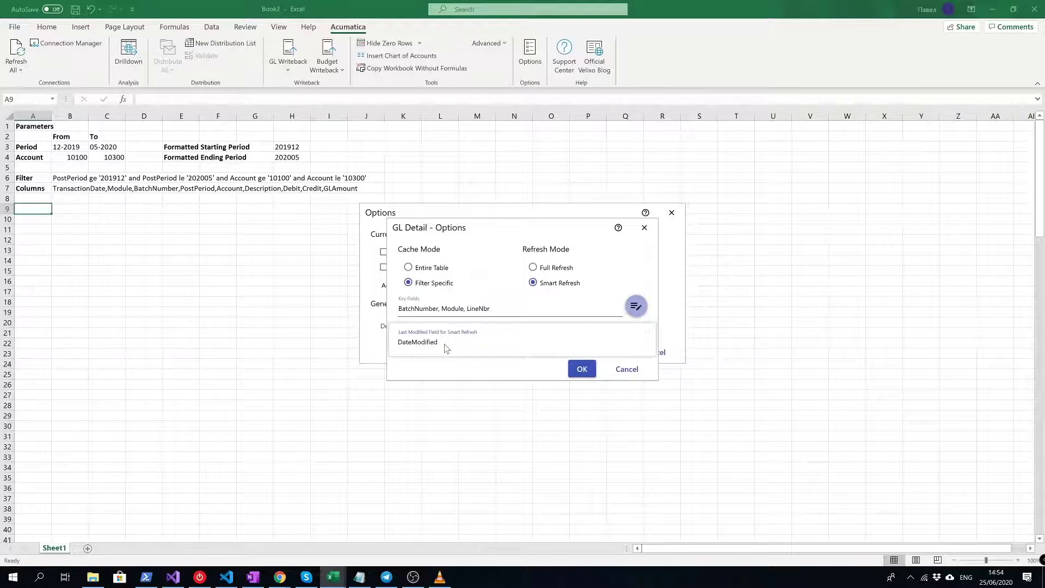
# - Keep DateModified as the last-modified field and confirm both options dialogs
pyautogui.click(446, 348)
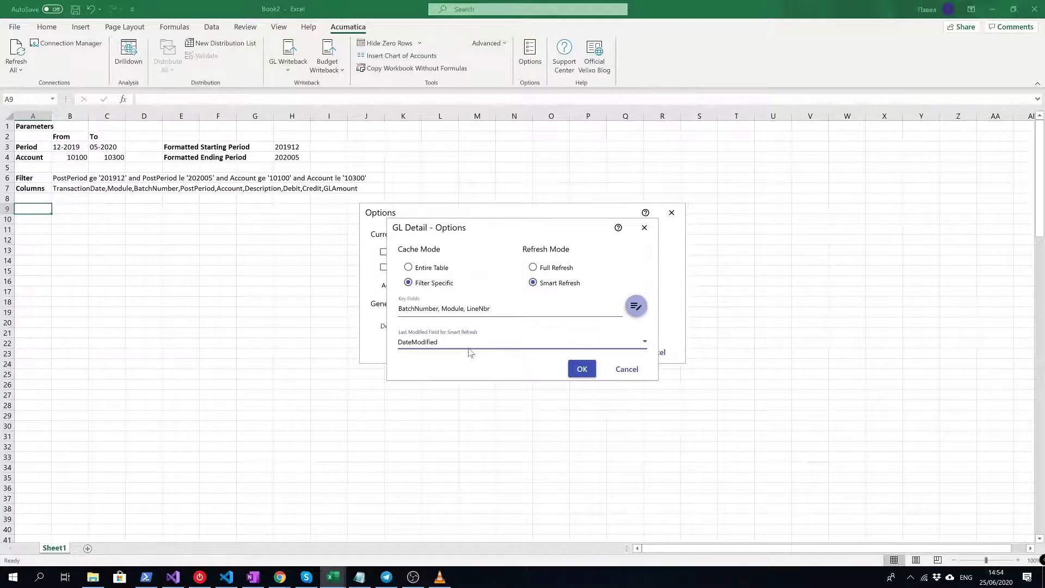
pyautogui.click(573, 369)
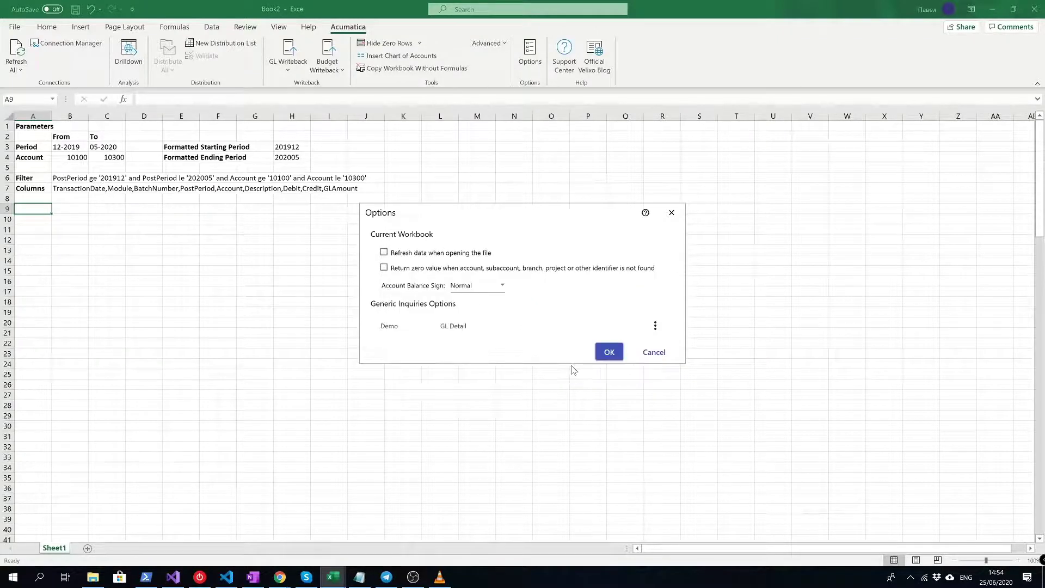
pyautogui.click(609, 353)
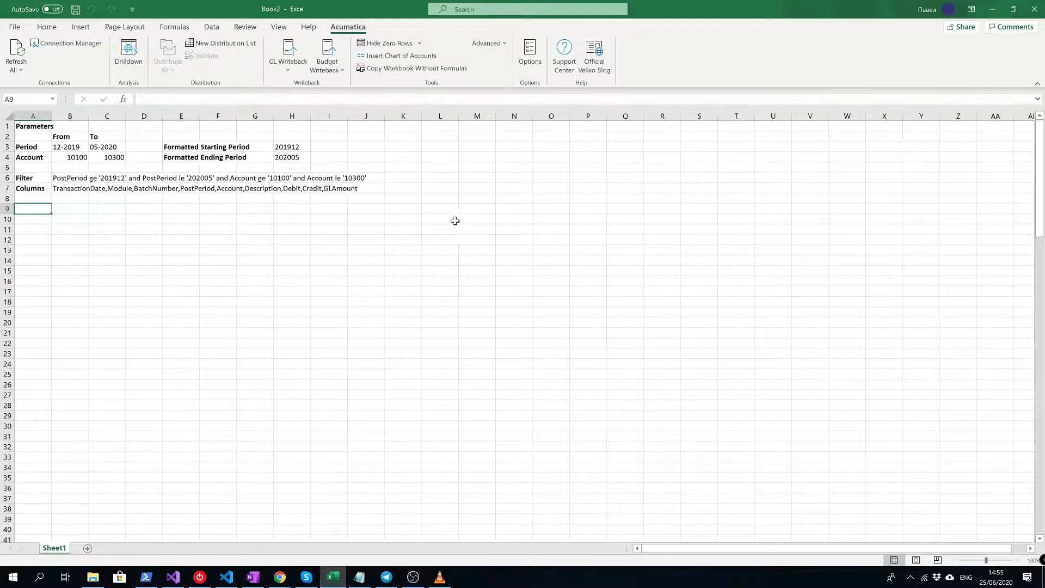
pyautogui.click(22, 177)
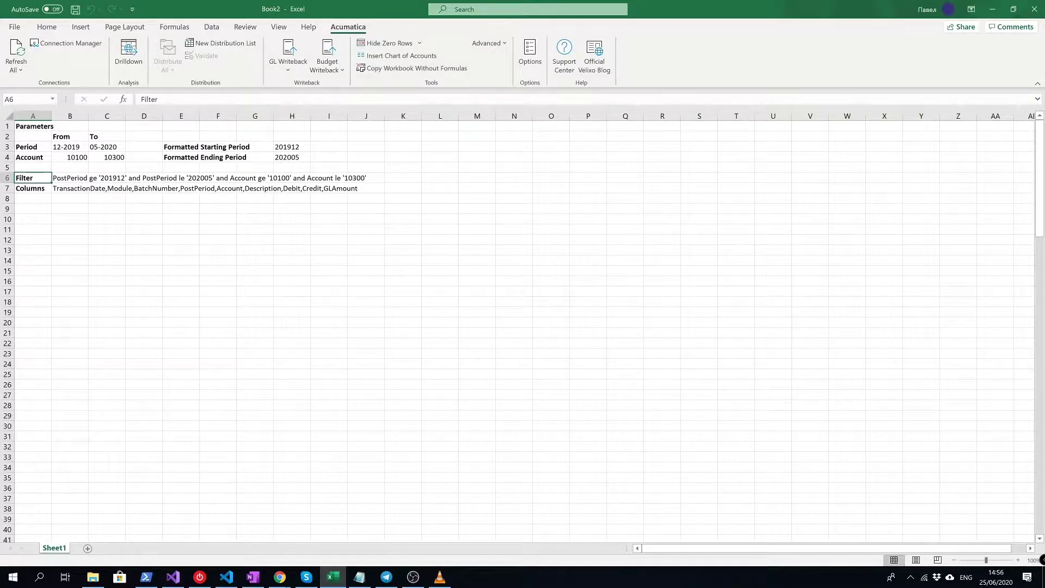
# - Enter =GI("Demo", "GL Detail", B6, B7, TRUE) in A9 to load the transactions
pyautogui.click(43, 199)
pyautogui.press('Down')
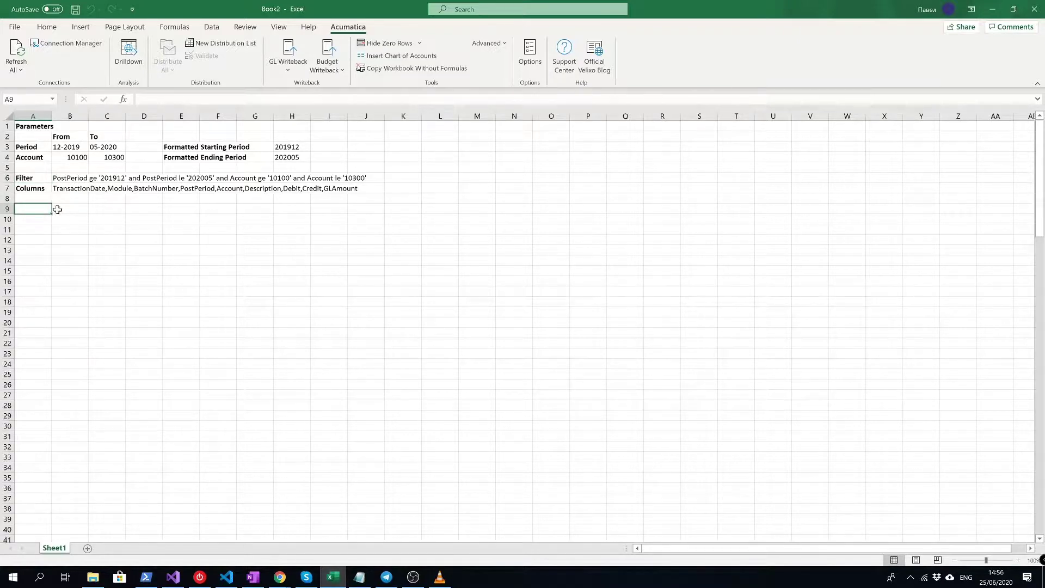
pyautogui.write('=GI(')
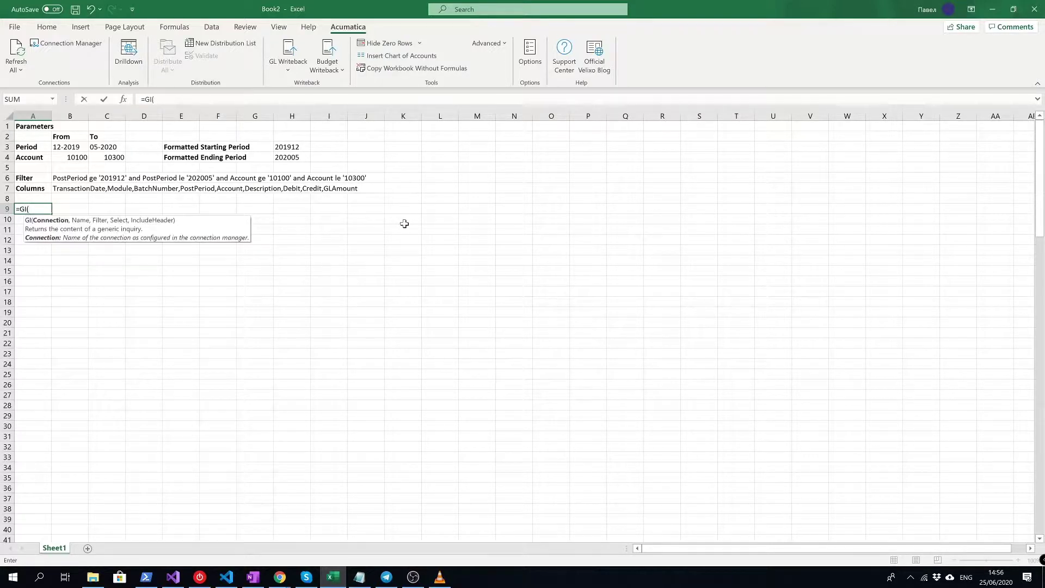
pyautogui.write('"Demo",')
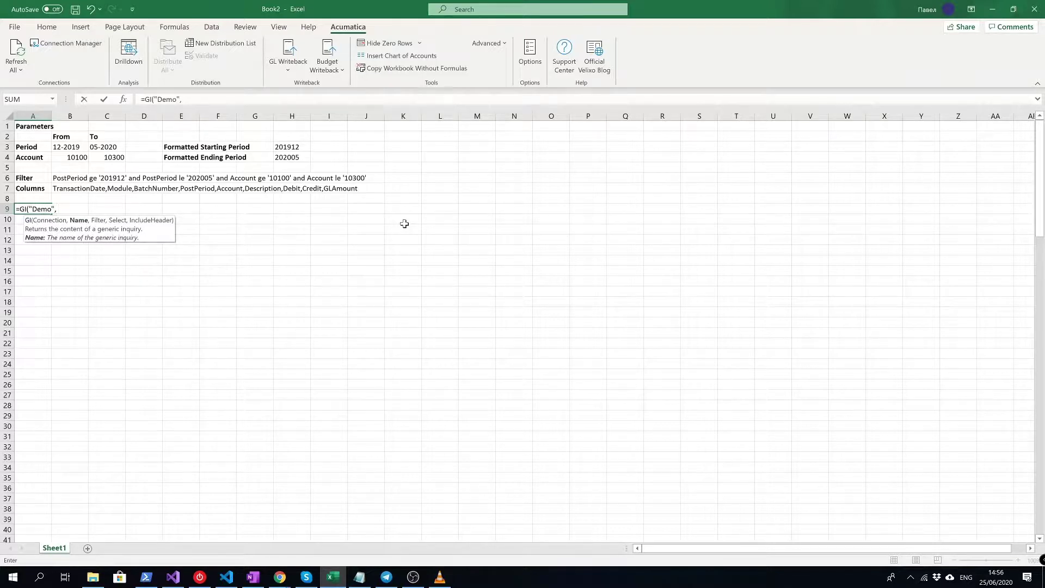
pyautogui.write(' "GL Detail",')
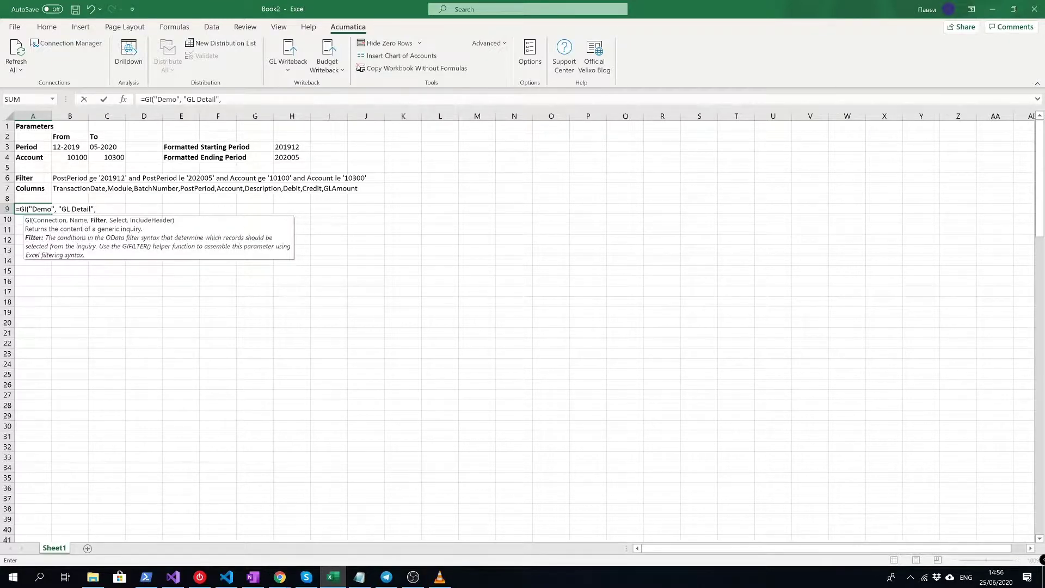
pyautogui.click(62, 179)
pyautogui.write(',')
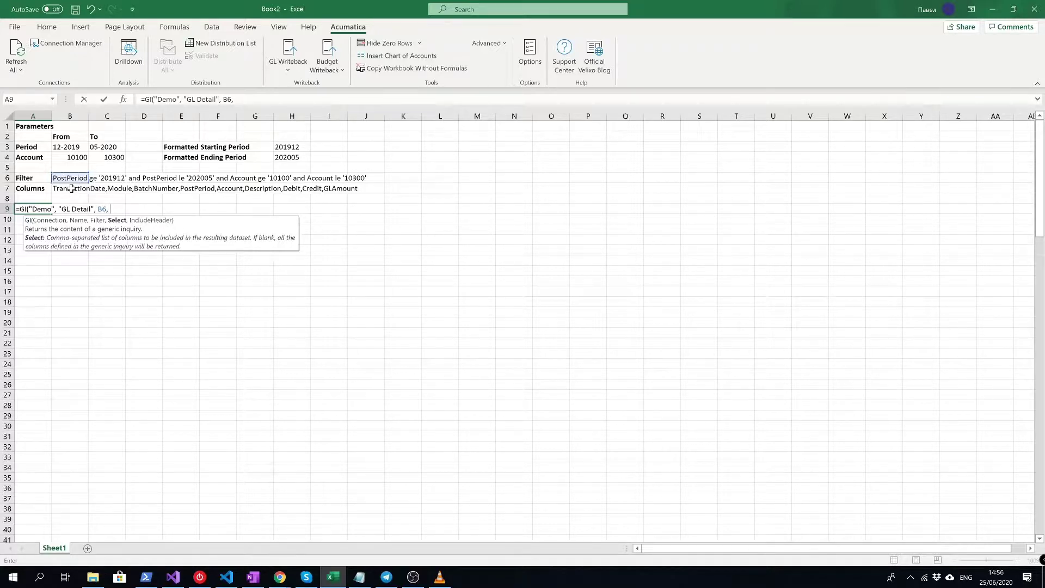
pyautogui.click(72, 189)
pyautogui.write(',')
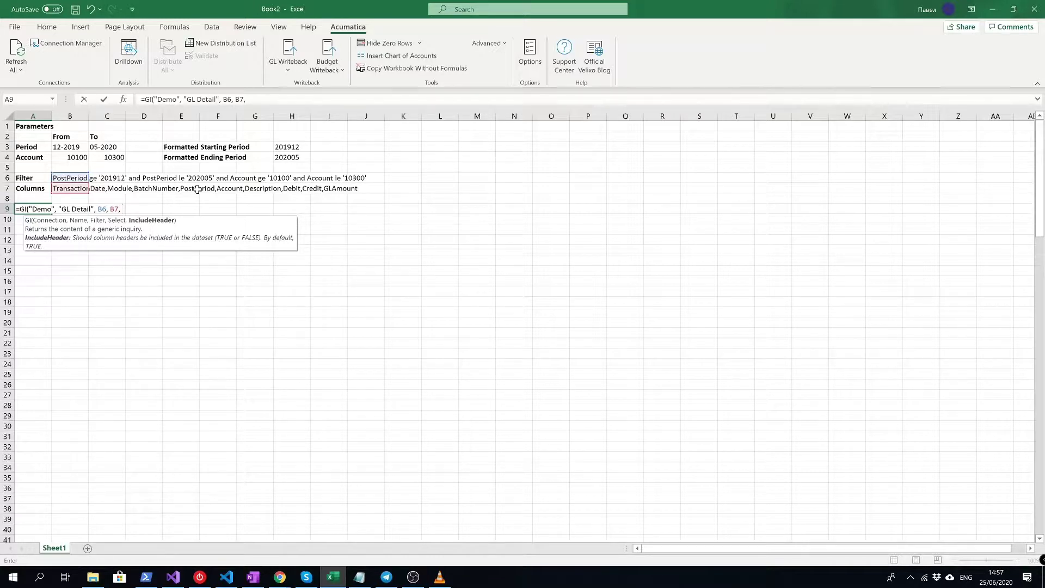
pyautogui.write('TRUE)')
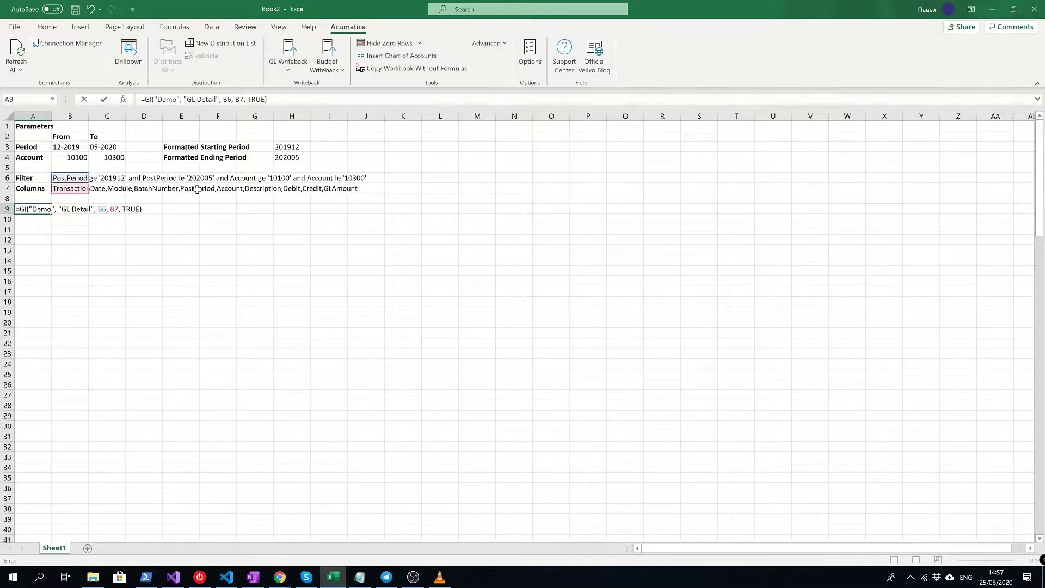
pyautogui.press('Return')
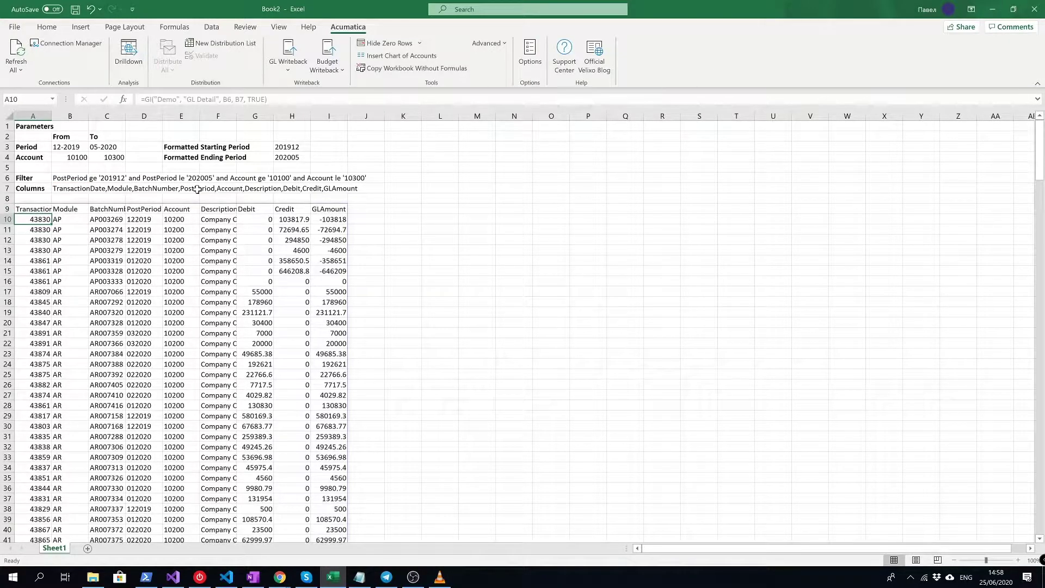
# - Autofit column A and format it as a long date (14 March 2012)
pyautogui.click(37, 209)
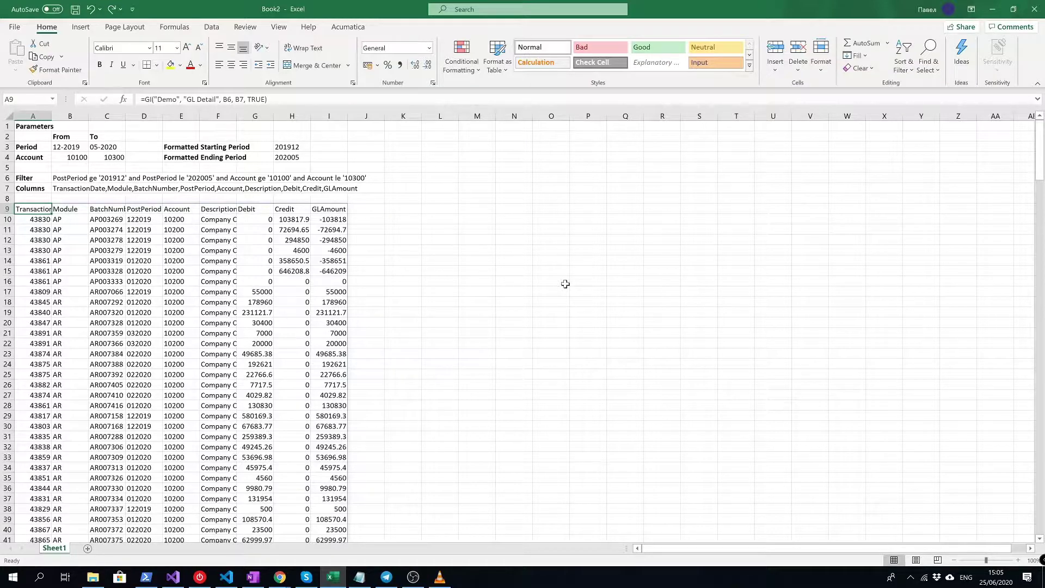
pyautogui.doubleClick(49, 118)
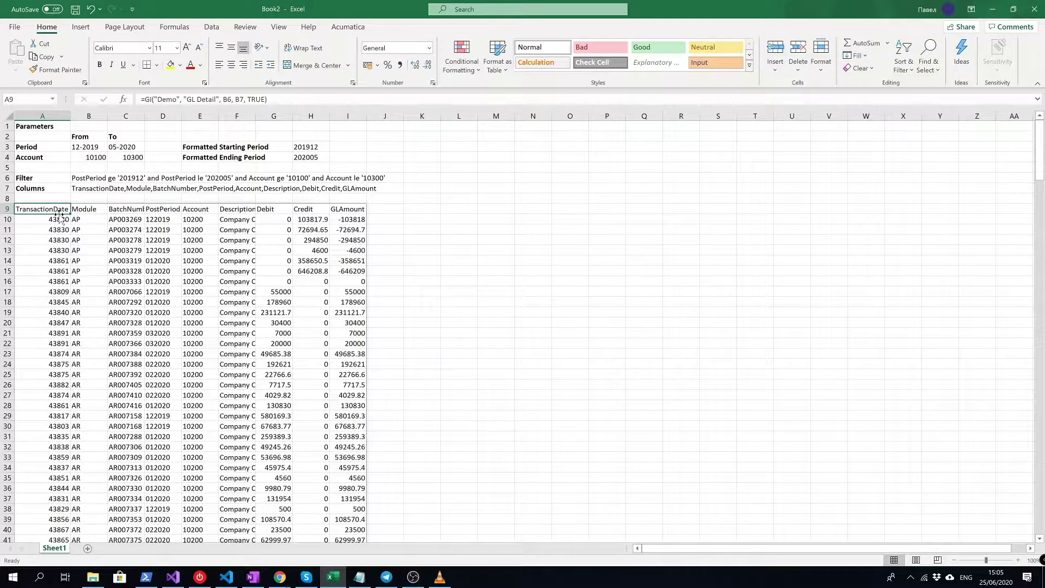
pyautogui.click(55, 113)
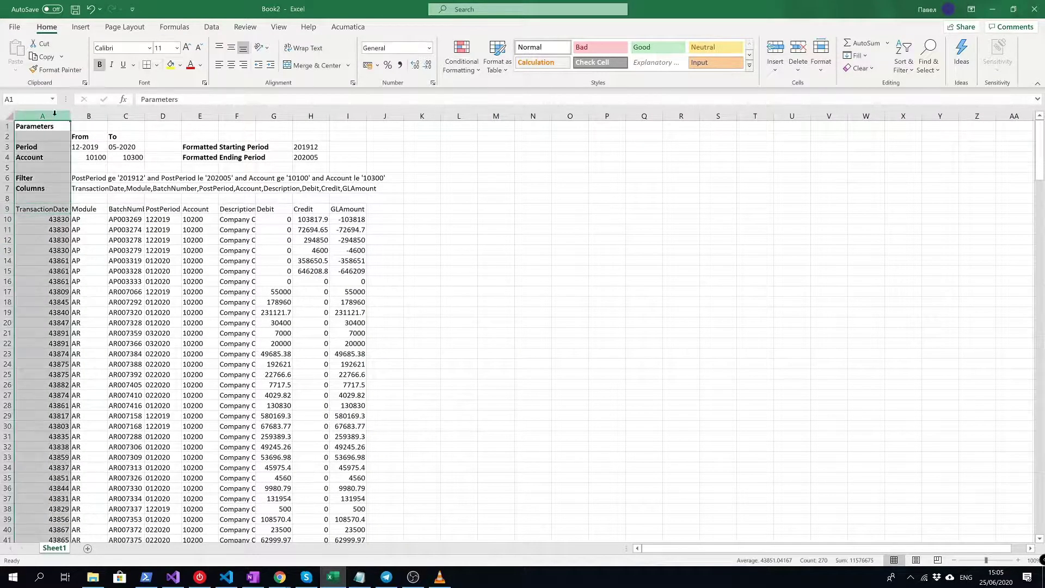
pyautogui.rightClick(54, 113)
pyautogui.click(82, 258)
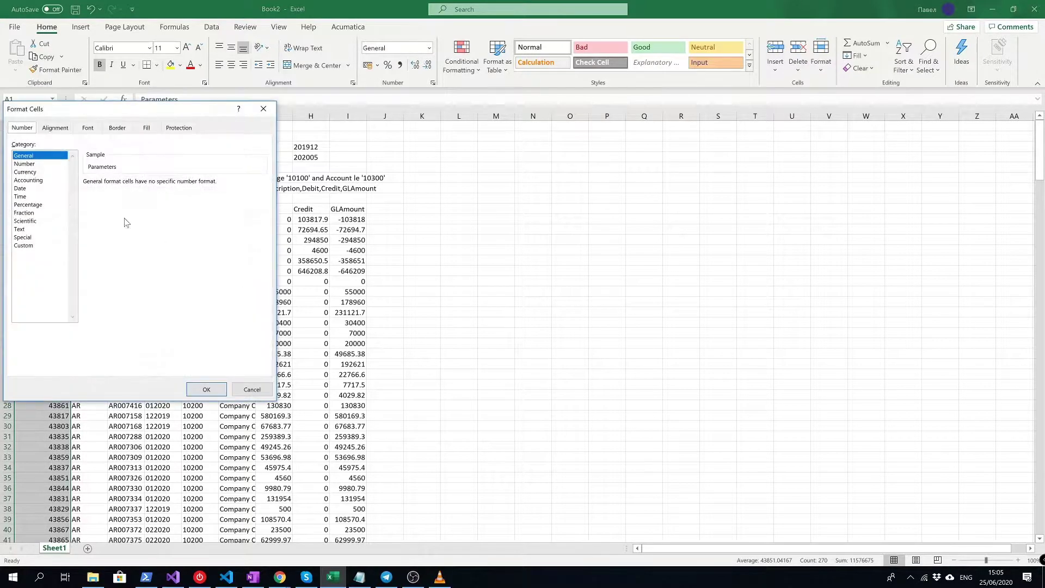
pyautogui.click(21, 188)
pyautogui.click(99, 201)
pyautogui.click(206, 389)
pyautogui.click(159, 314)
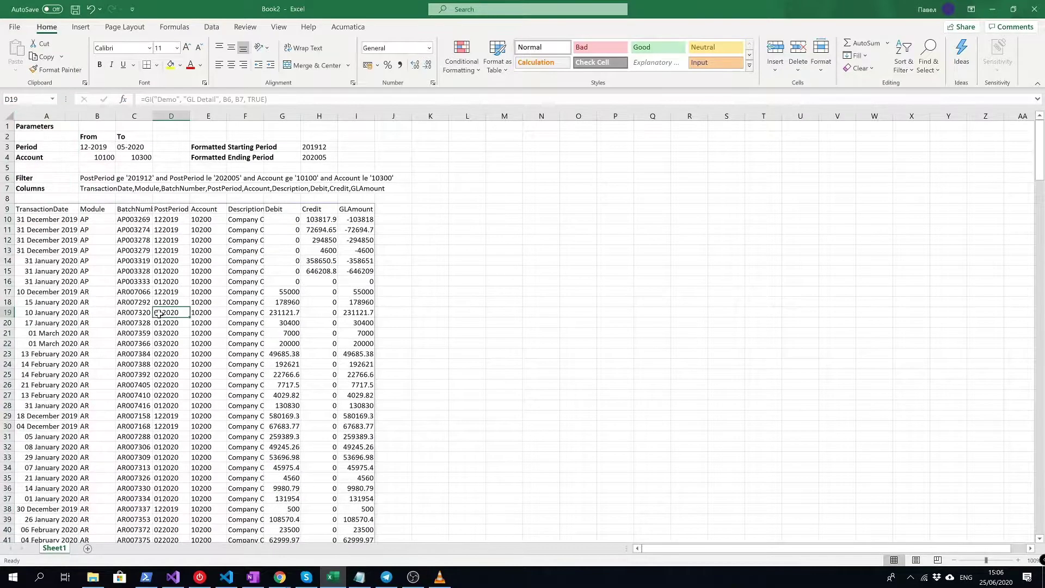
# - Autofit the Description, BatchNumber, Debit, Credit and GLAmount columns
pyautogui.doubleClick(265, 117)
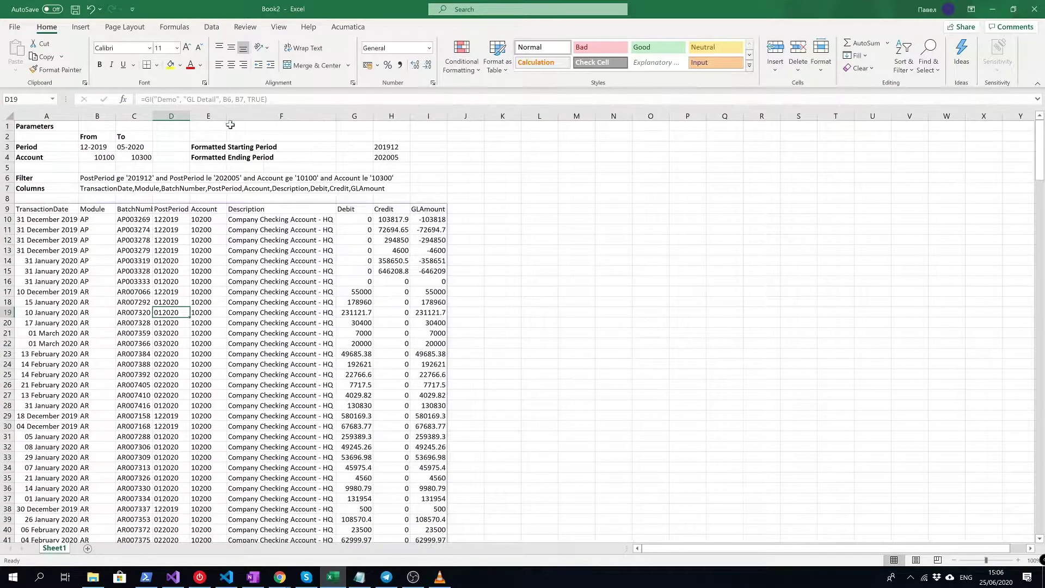
pyautogui.doubleClick(155, 116)
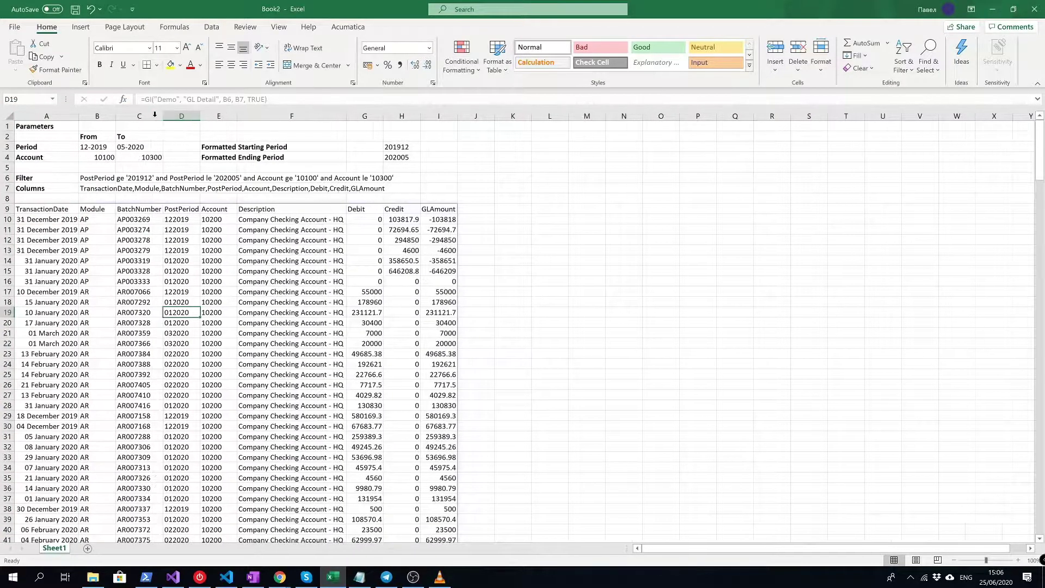
pyautogui.doubleClick(384, 116)
pyautogui.doubleClick(423, 116)
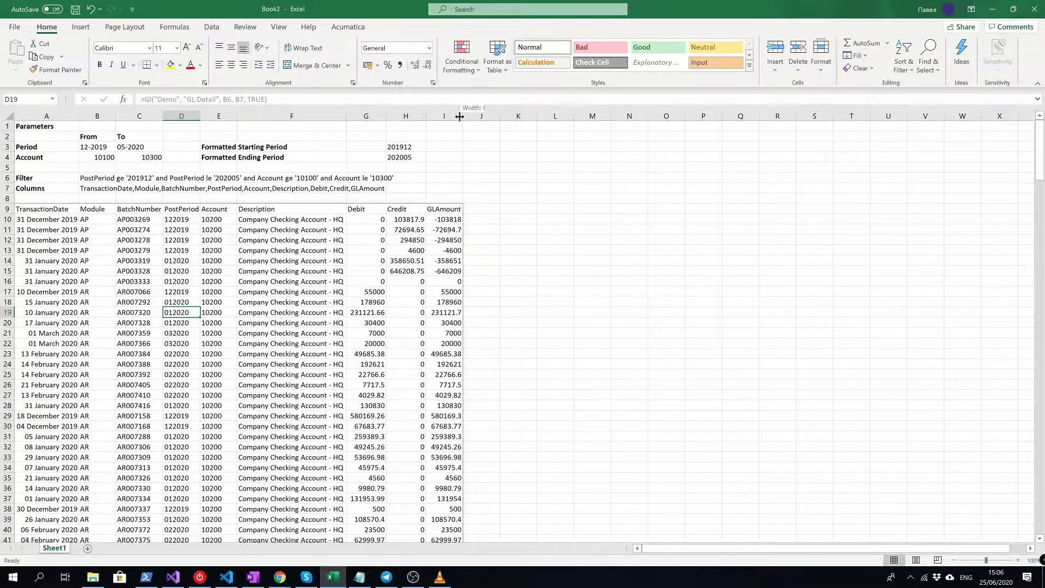
pyautogui.doubleClick(460, 116)
# - Apply $ Accounting format to the Debit, Credit and GLAmount columns G:I
pyautogui.click(364, 115)
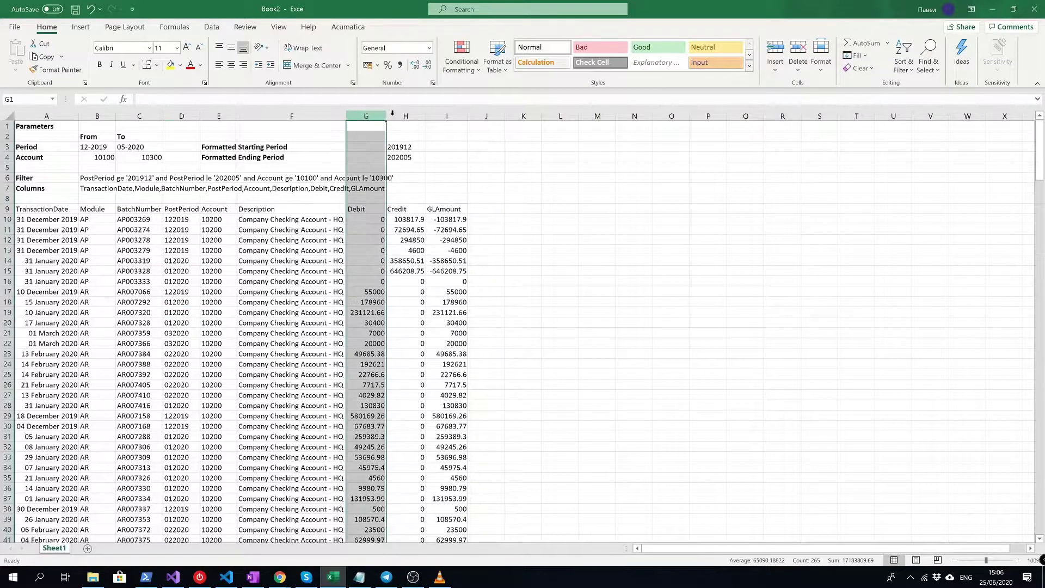
pyautogui.keyDown('shift'); pyautogui.click(447, 116); pyautogui.keyUp('shift')
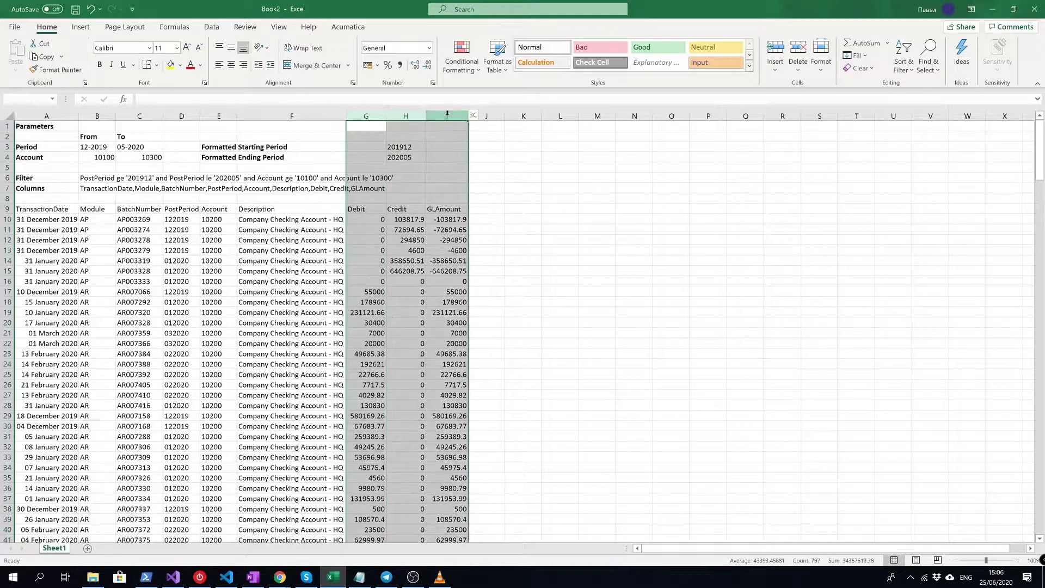
pyautogui.click(377, 66)
pyautogui.click(386, 110)
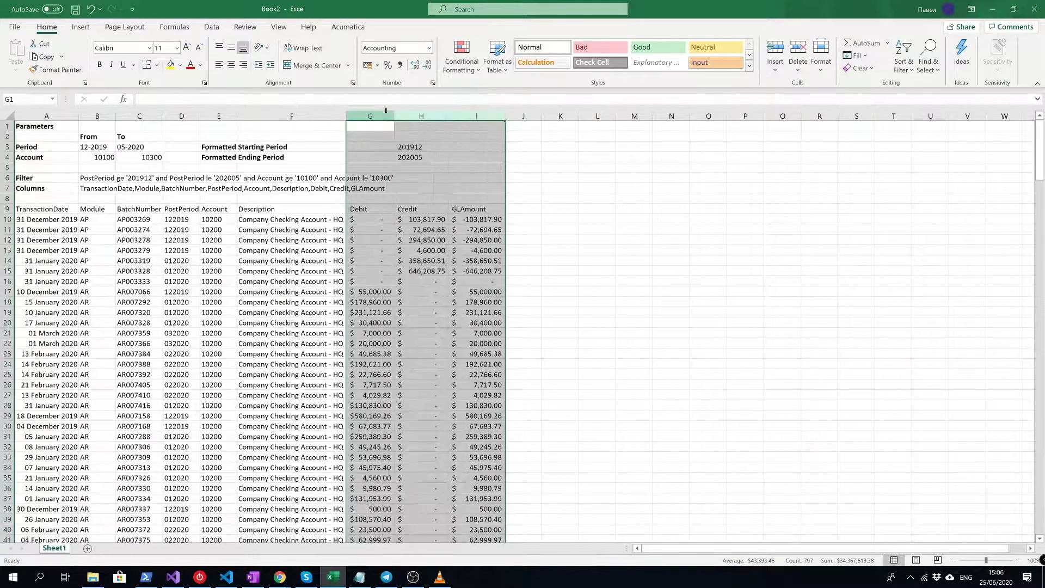
pyautogui.click(424, 293)
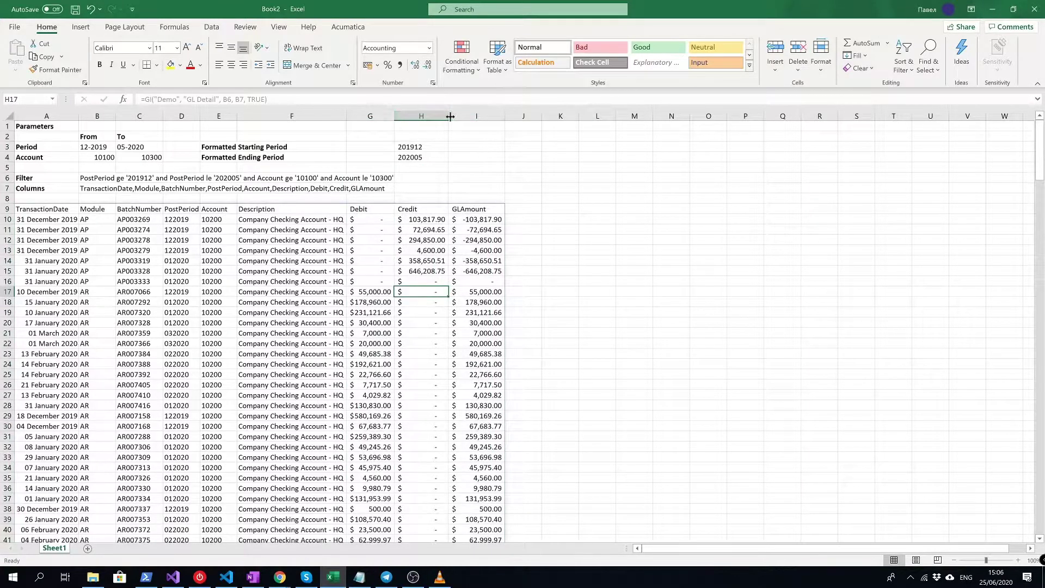
pyautogui.click(49, 209)
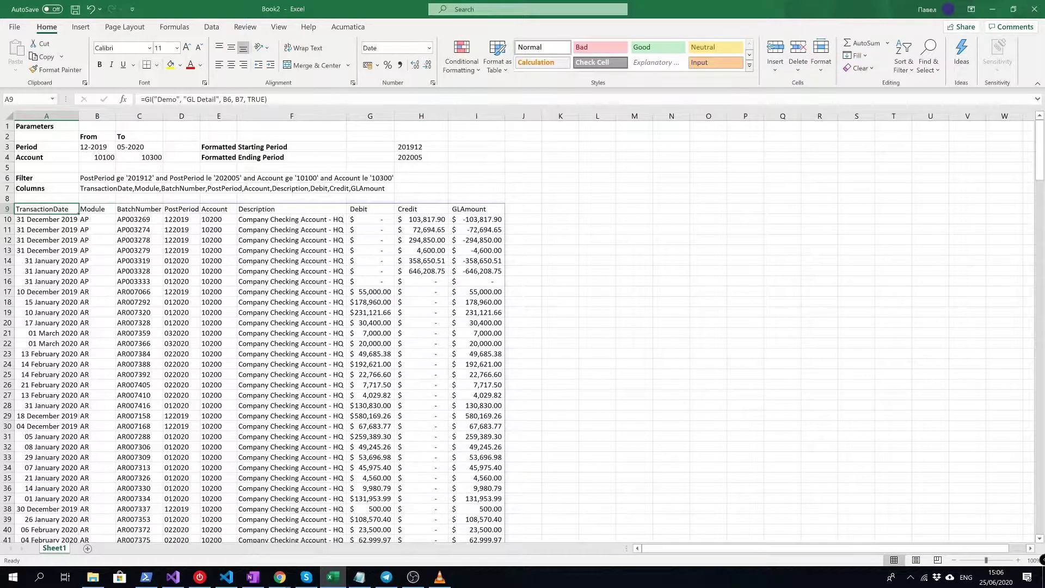
# - Change the ending account in C4 from 10300 to 99999 and check the updated B6 filter
pyautogui.click(142, 157)
pyautogui.hotkey('ctrl', 'Home')
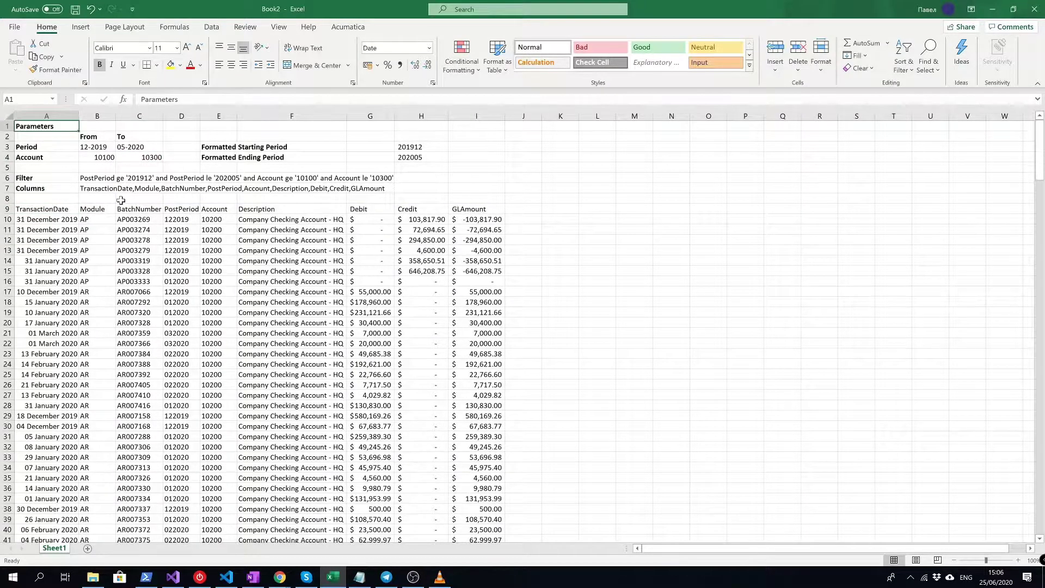
pyautogui.click(147, 158)
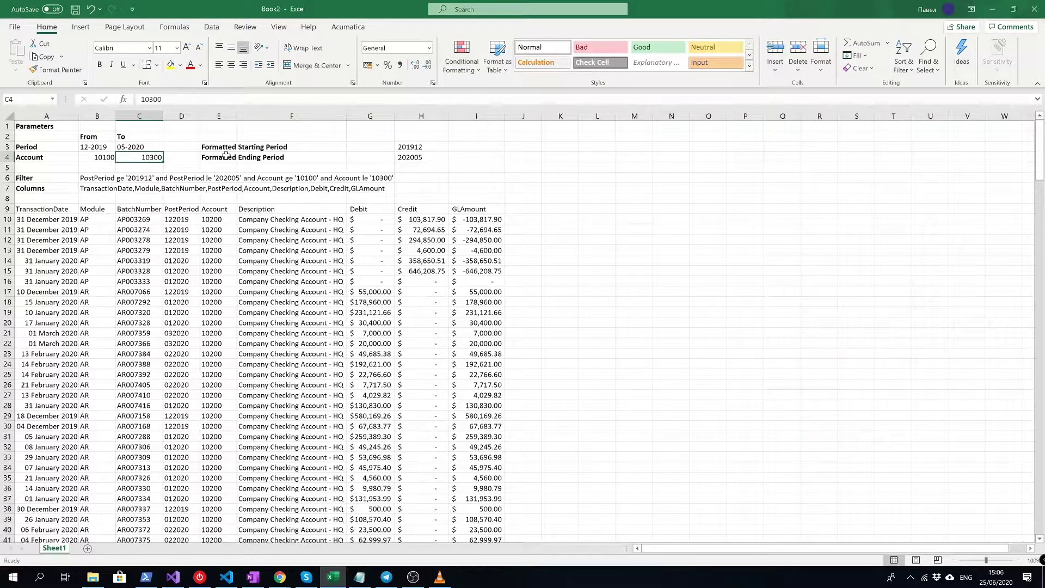
pyautogui.write('90')
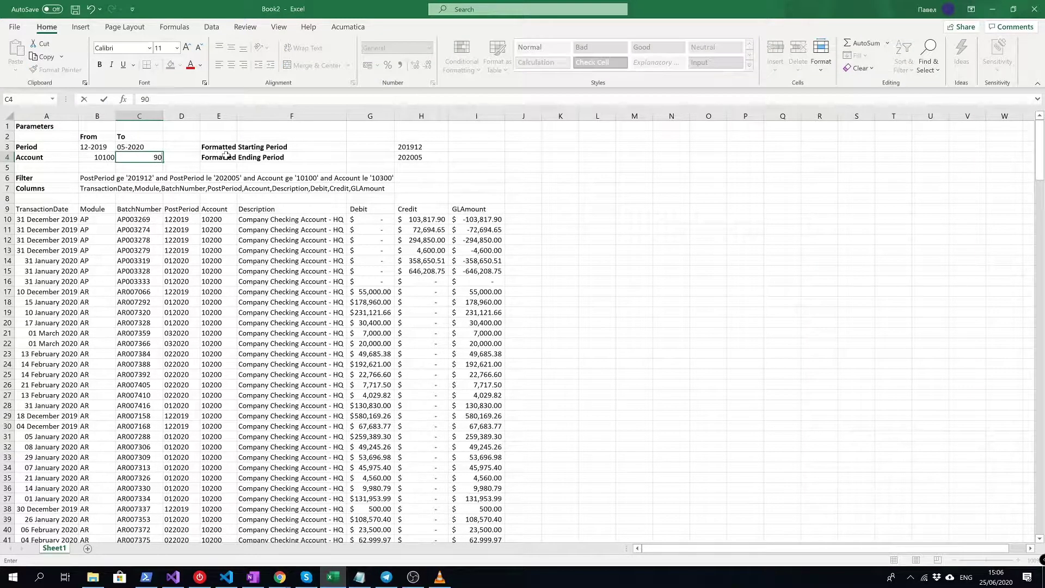
pyautogui.press('Return')
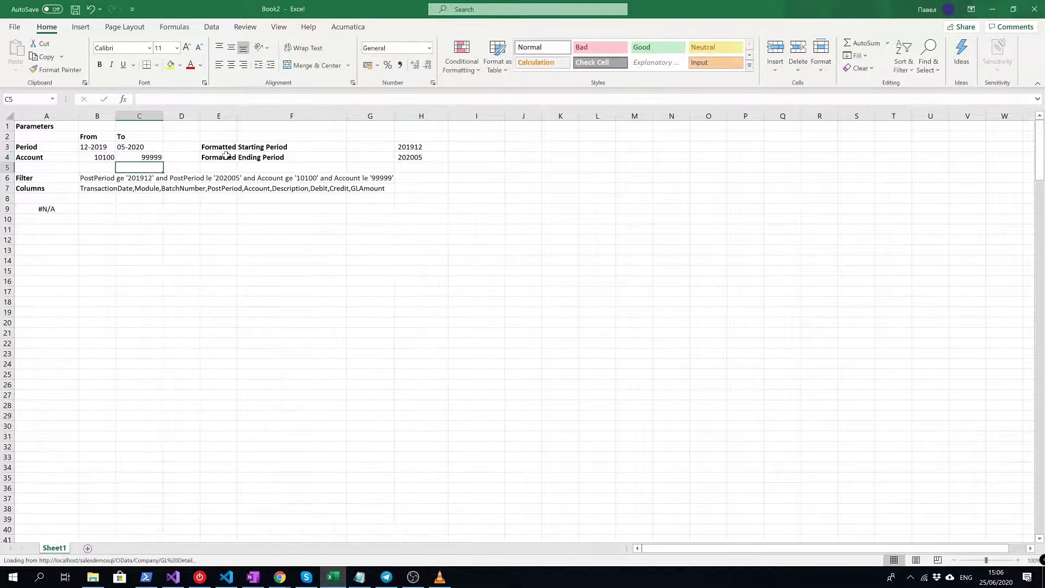
pyautogui.press('Down')
pyautogui.press('Left')
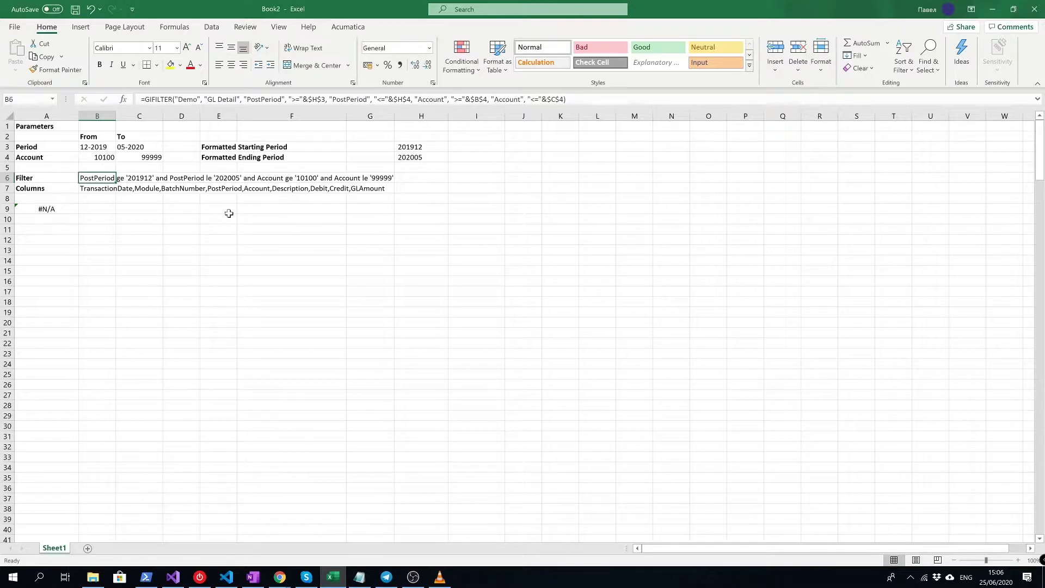
# - Page through the roughly 2,700 reloaded GL rows for accounts 10100 to 99999
pyautogui.click(60, 209)
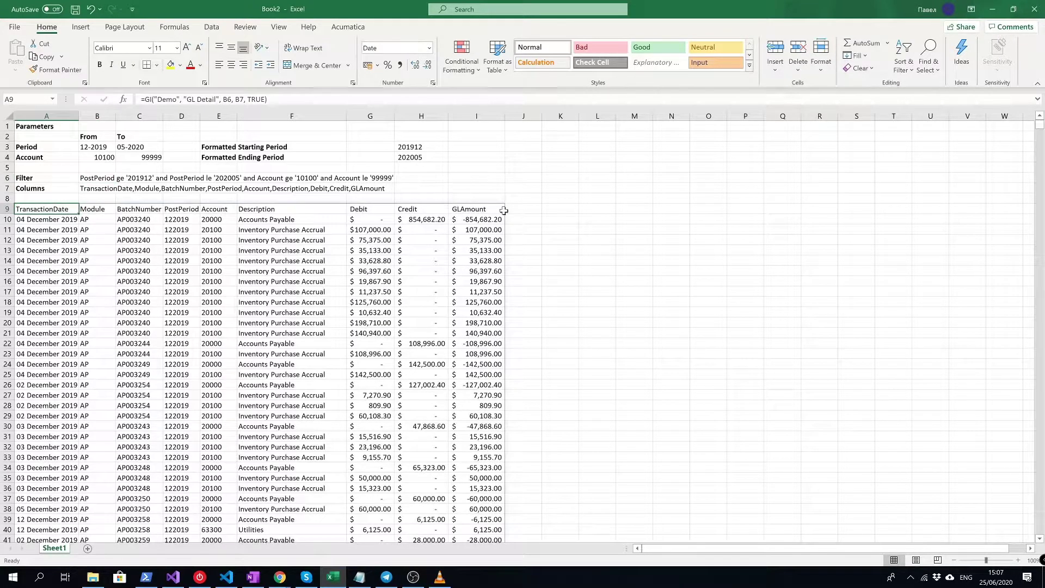
pyautogui.press('pagedown')
pyautogui.press('pagedown')
pyautogui.press('pagedown')
pyautogui.press('pagedown')
pyautogui.press('pagedown')
pyautogui.press('pagedown')
pyautogui.press('pagedown')
pyautogui.press('pagedown')
pyautogui.press('pagedown')
pyautogui.press('pagedown')
pyautogui.press('pagedown')
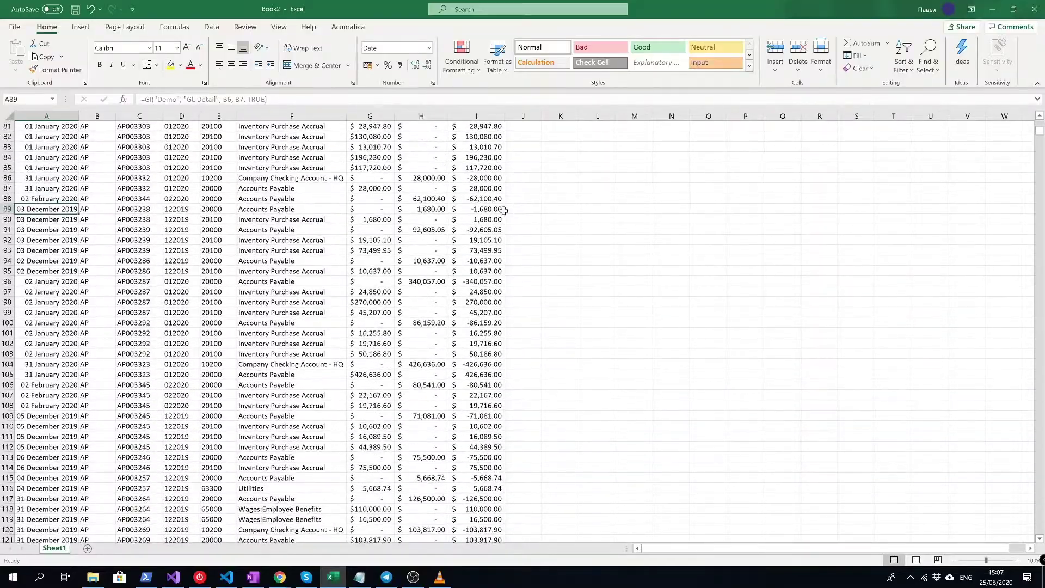
pyautogui.press('pagedown')
pyautogui.press('pagedown')
pyautogui.press('pagedown')
pyautogui.press('pagedown')
pyautogui.press('pagedown')
pyautogui.press('pagedown')
pyautogui.press('pagedown')
pyautogui.press('pagedown')
pyautogui.press('pagedown')
pyautogui.press('pagedown')
pyautogui.press('pagedown')
pyautogui.press('pagedown')
pyautogui.press('pagedown')
pyautogui.press('pagedown')
pyautogui.press('pagedown')
pyautogui.press('pagedown')
pyautogui.press('pagedown')
pyautogui.press('pagedown')
pyautogui.press('pagedown')
pyautogui.press('pagedown')
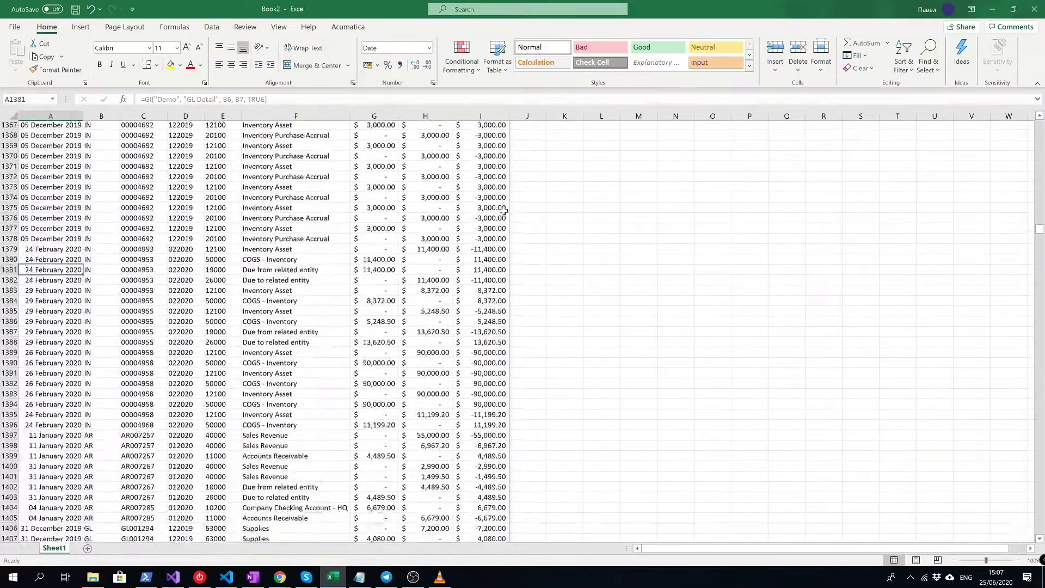
pyautogui.press('pagedown')
pyautogui.press('pagedown')
pyautogui.press('pagedown')
pyautogui.press('pagedown')
pyautogui.press('pagedown')
pyautogui.press('pagedown')
pyautogui.press('pagedown')
pyautogui.press('pagedown')
pyautogui.press('pagedown')
pyautogui.press('pagedown')
pyautogui.press('pagedown')
pyautogui.press('pagedown')
pyautogui.press('pagedown')
pyautogui.press('pagedown')
pyautogui.press('pagedown')
pyautogui.press('pagedown')
pyautogui.press('pagedown')
pyautogui.press('pagedown')
pyautogui.press('pagedown')
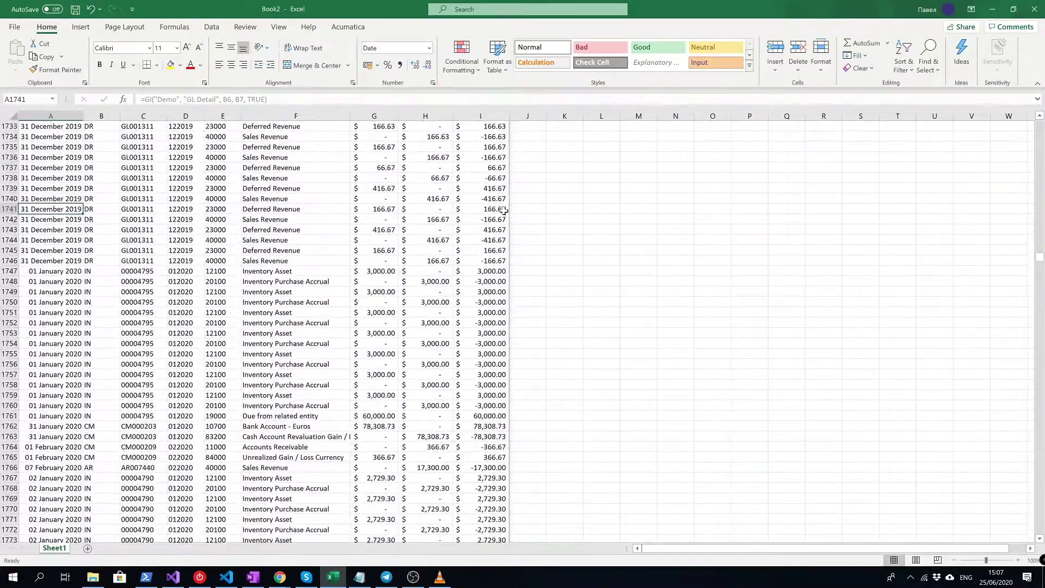
pyautogui.press('pagedown')
pyautogui.press('pagedown')
pyautogui.press('pagedown')
pyautogui.press('pagedown')
pyautogui.press('pagedown')
pyautogui.press('pagedown')
pyautogui.press('pagedown')
pyautogui.press('pagedown')
pyautogui.press('pagedown')
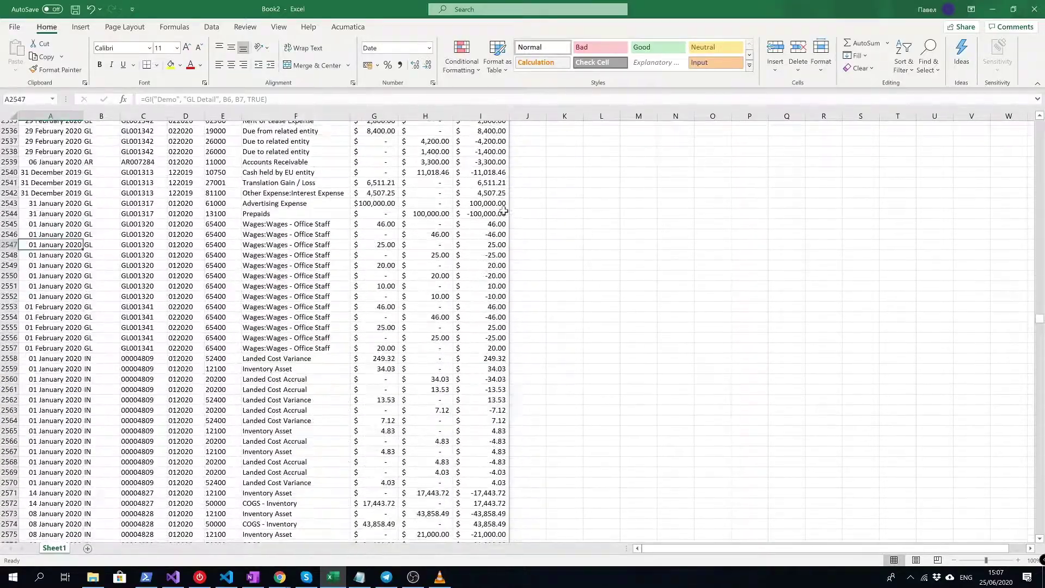
pyautogui.press('pagedown')
pyautogui.press('pagedown')
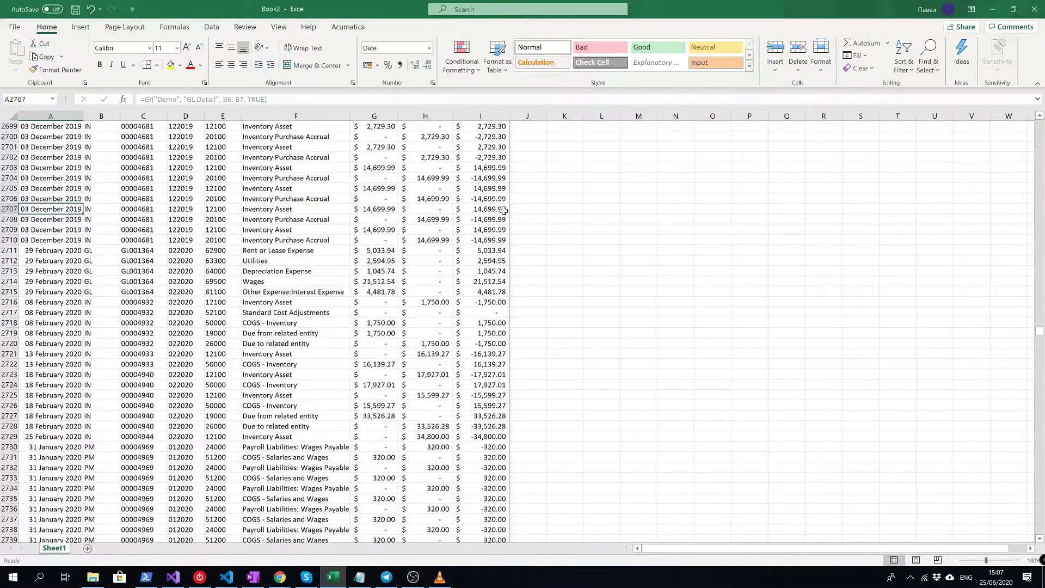
pyautogui.hotkey('ctrl', 'Home')
# - Return to the parameter area and move to the From account cell B4
pyautogui.press('Down')
pyautogui.press('Down')
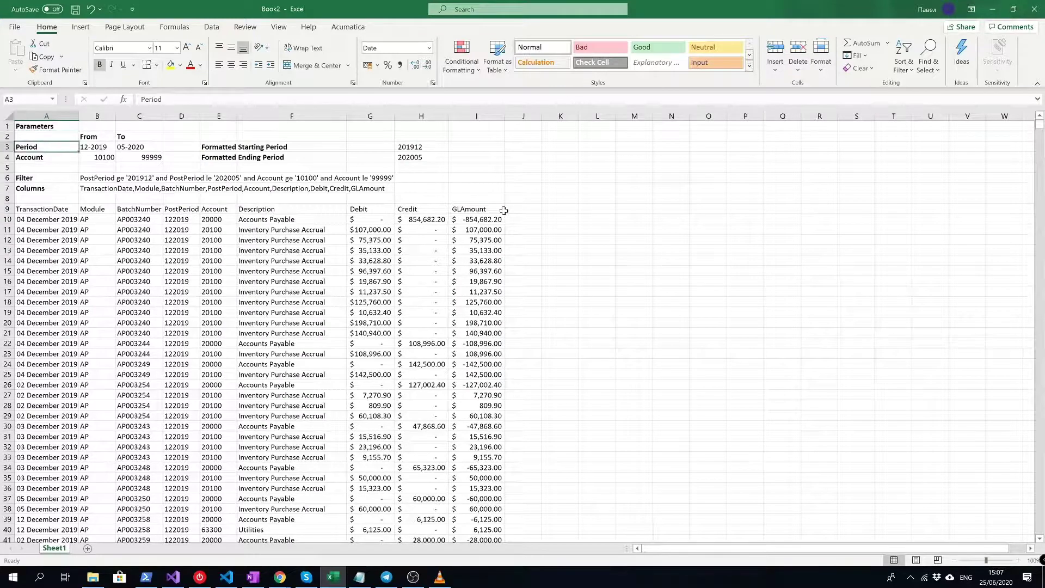
pyautogui.press('Right')
pyautogui.press('Left')
pyautogui.press('Right')
pyautogui.press('Right')
pyautogui.press('Left')
pyautogui.press('Right')
pyautogui.press('Left')
pyautogui.press('Right')
pyautogui.press('Left')
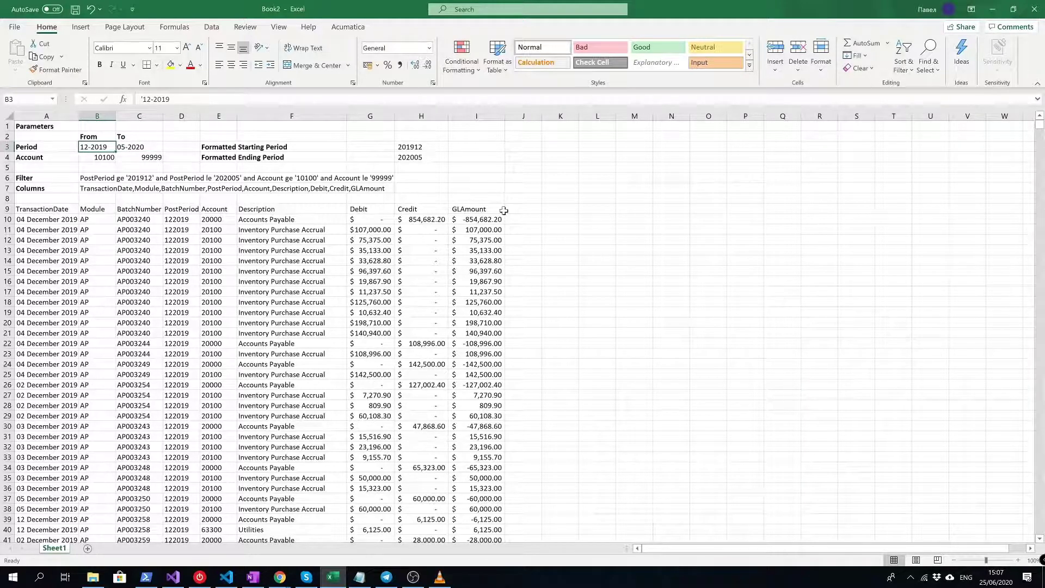
pyautogui.press('Down')
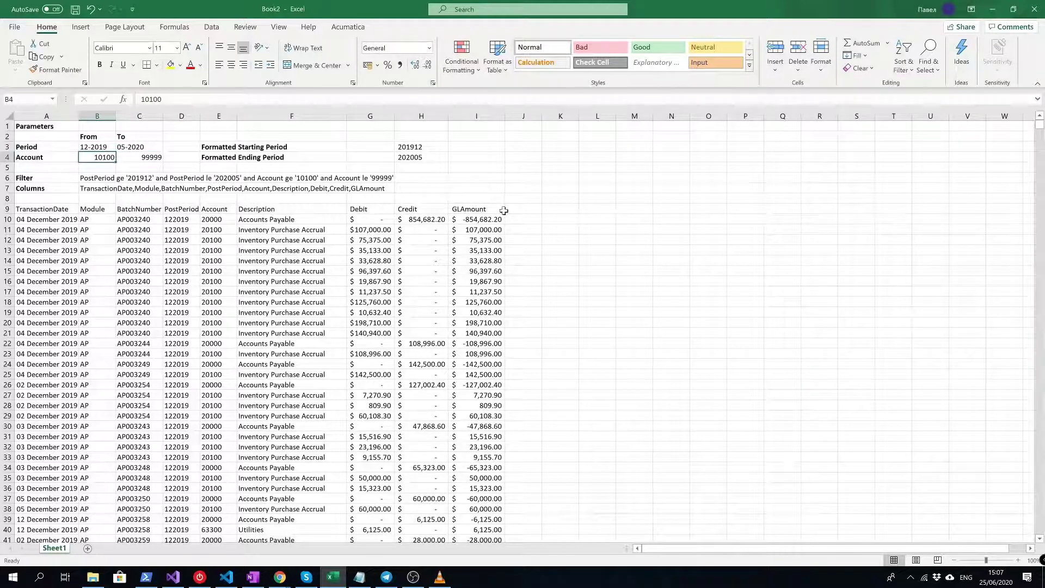